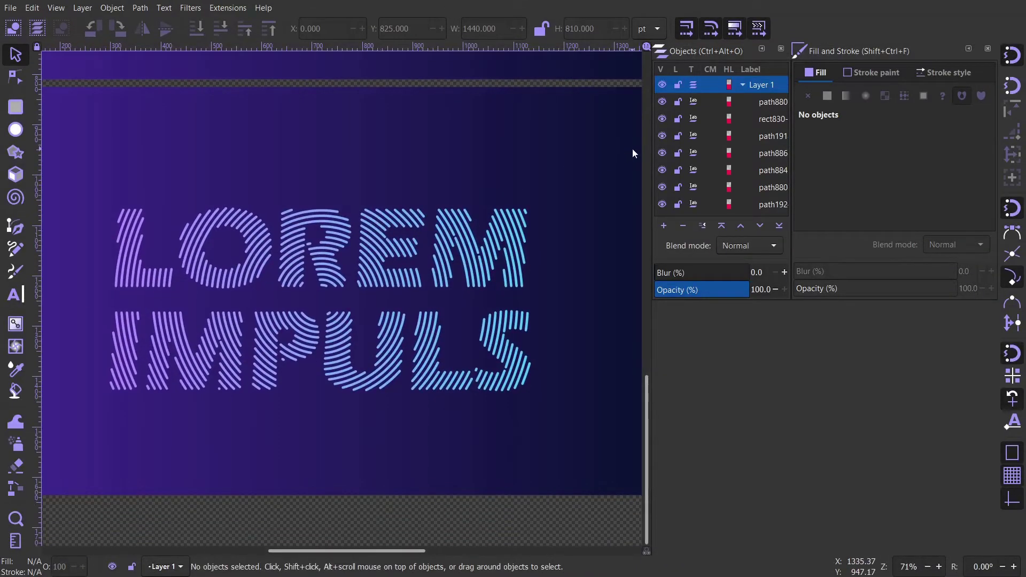
# - Examine the finished LOREM IMPULS examples, comparing the glowing striped version with the plain striped version
pyautogui.scroll(2, 590, 197)
pyautogui.scroll(-1, 601, 248)
pyautogui.moveTo(590, 196); pyautogui.dragTo(531, 407)
pyautogui.scroll(1, 519, 369)
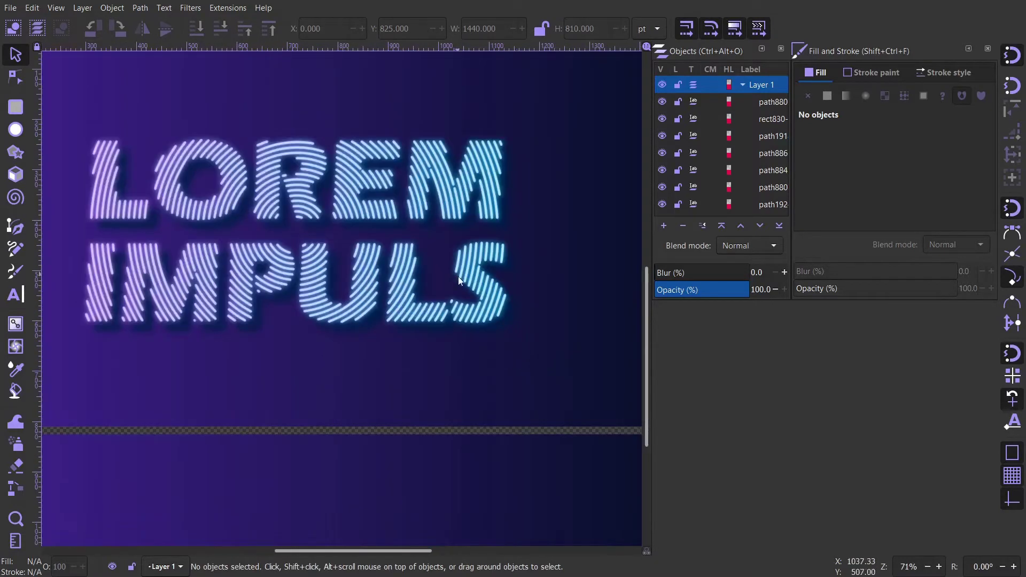
pyautogui.scroll(2, 471, 297)
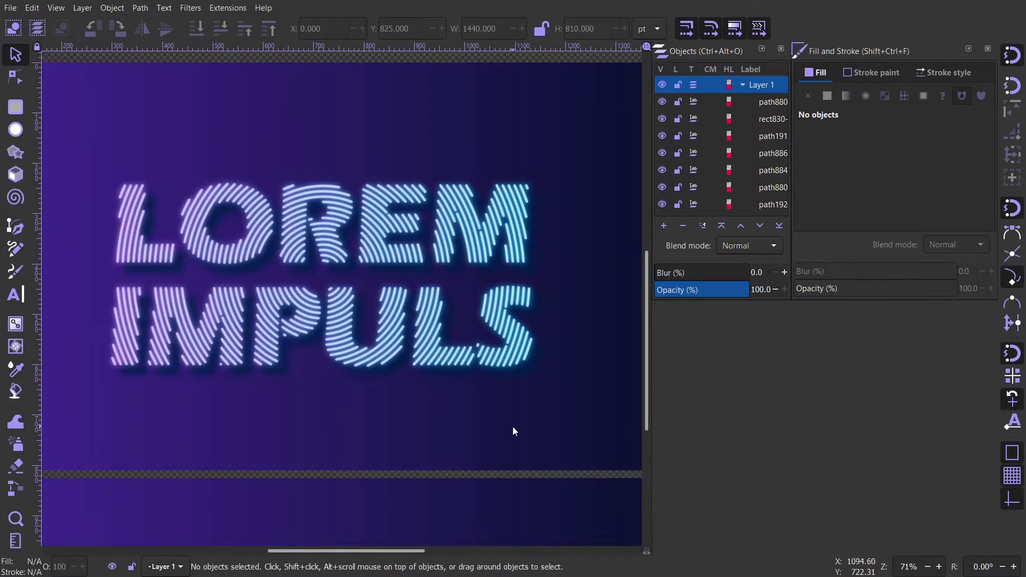
pyautogui.scroll(-12, 522, 272)
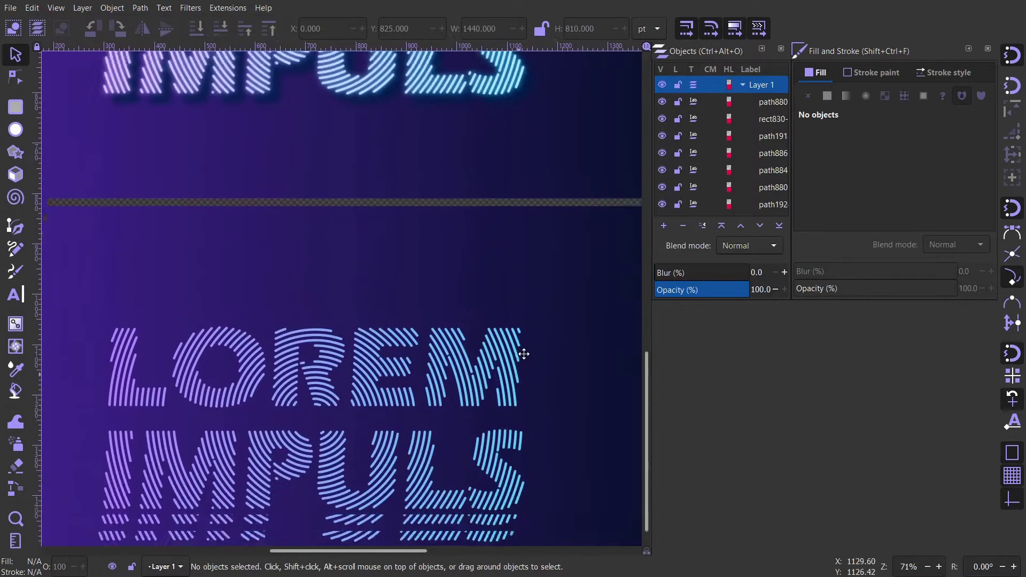
pyautogui.moveTo(524, 354); pyautogui.dragTo(544, 265)
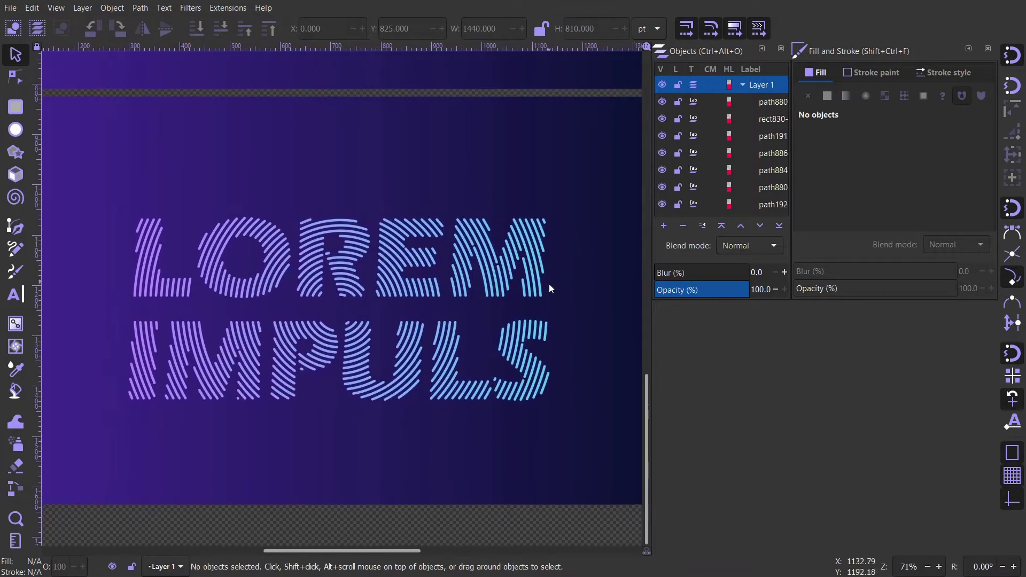
pyautogui.scroll(-3, 550, 286)
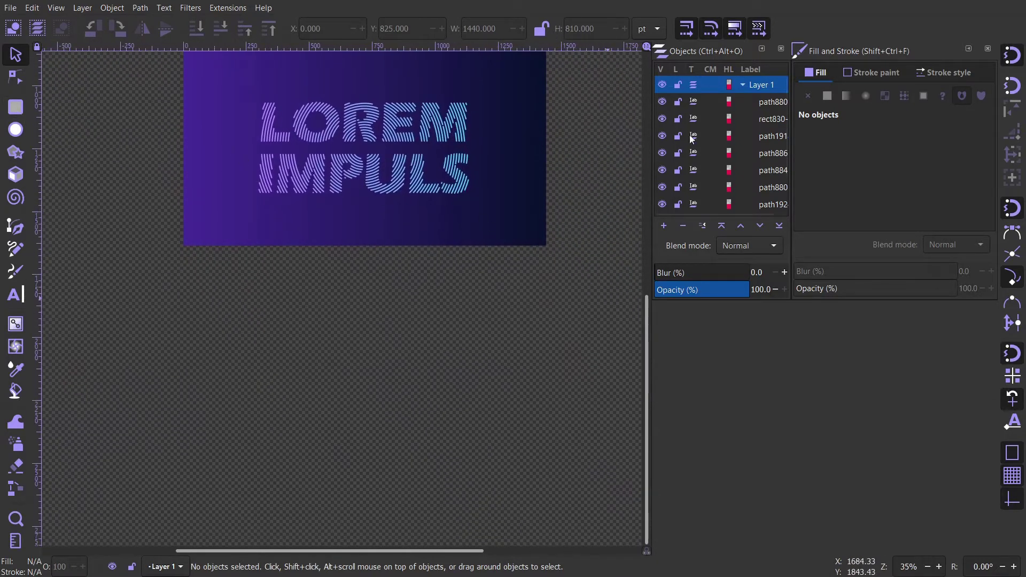
pyautogui.click(109, 13)
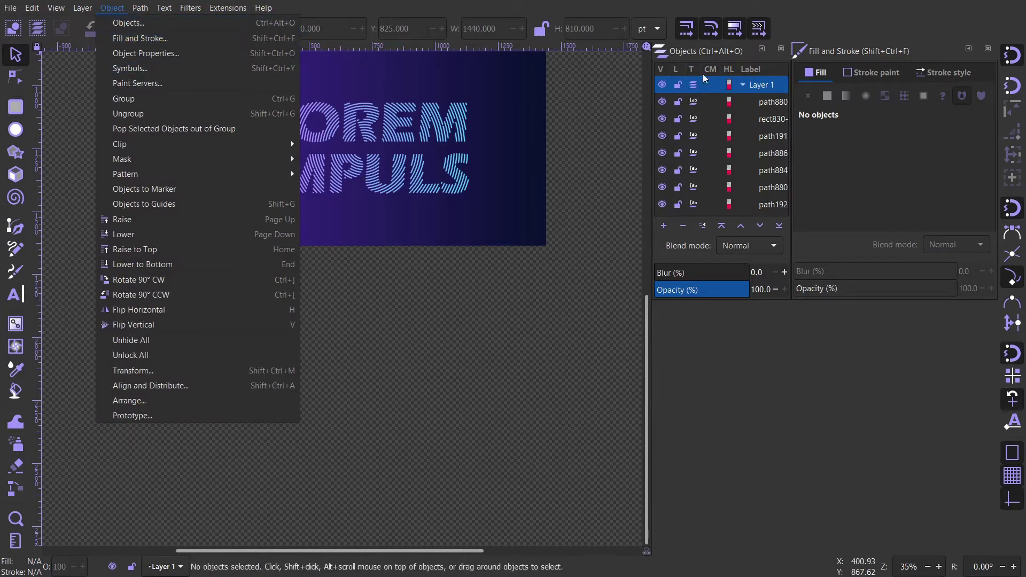
pyautogui.click(515, 372)
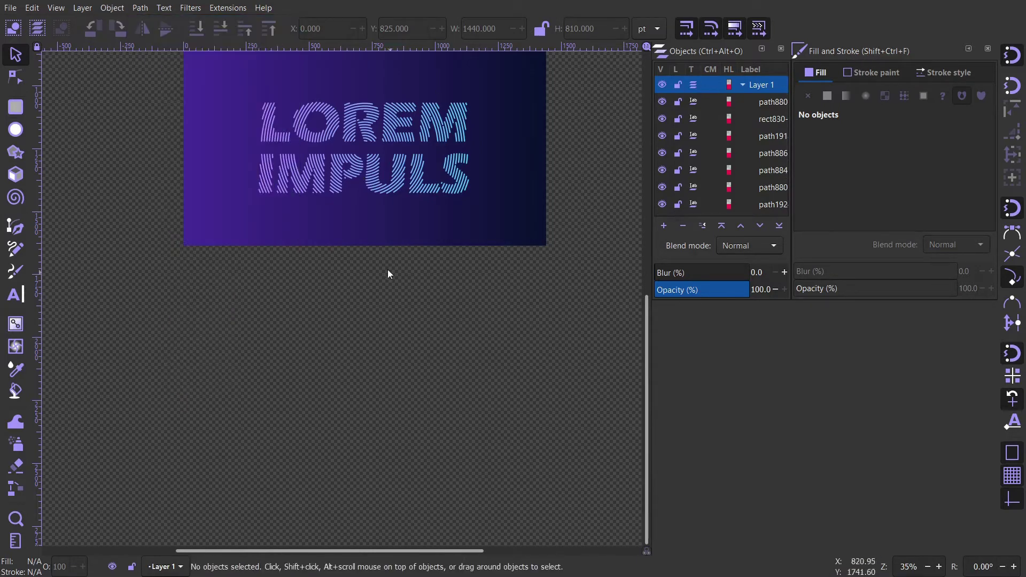
# - Draw a rectangle of about 1215 × 771 pt in the empty canvas area below the finished examples
pyautogui.moveTo(387, 270); pyautogui.dragTo(317, 299)
pyautogui.scroll(1, 406, 393)
pyautogui.press('r')
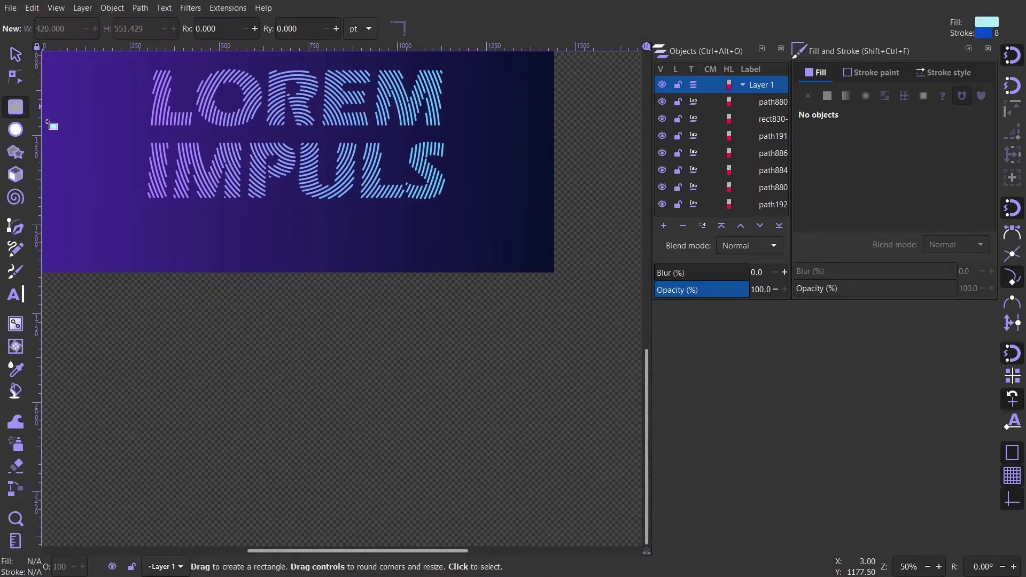
pyautogui.scroll(-5, 287, 257)
pyautogui.hscroll(-6, 286, 256)
pyautogui.moveTo(143, 223)
pyautogui.mouseDown()
pyautogui.moveTo(495, 407)
pyautogui.moveTo(574, 495)
pyautogui.mouseUp()
pyautogui.hscroll(4, 401, 380)
pyautogui.scroll(-2, 401, 380)
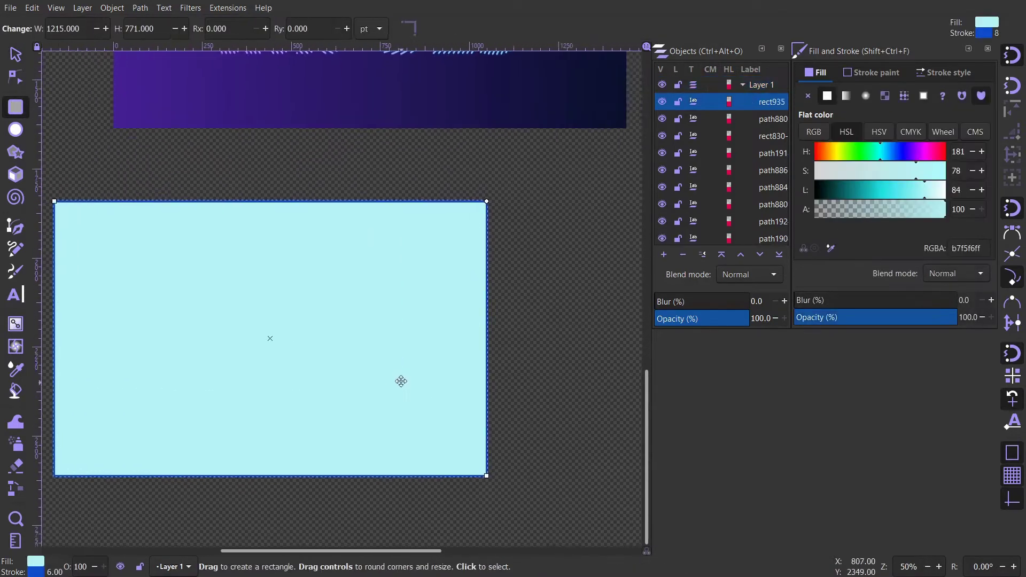
# - Switch the rectangle's units to px and set its width to 1920 and height to 1080
pyautogui.click(372, 28)
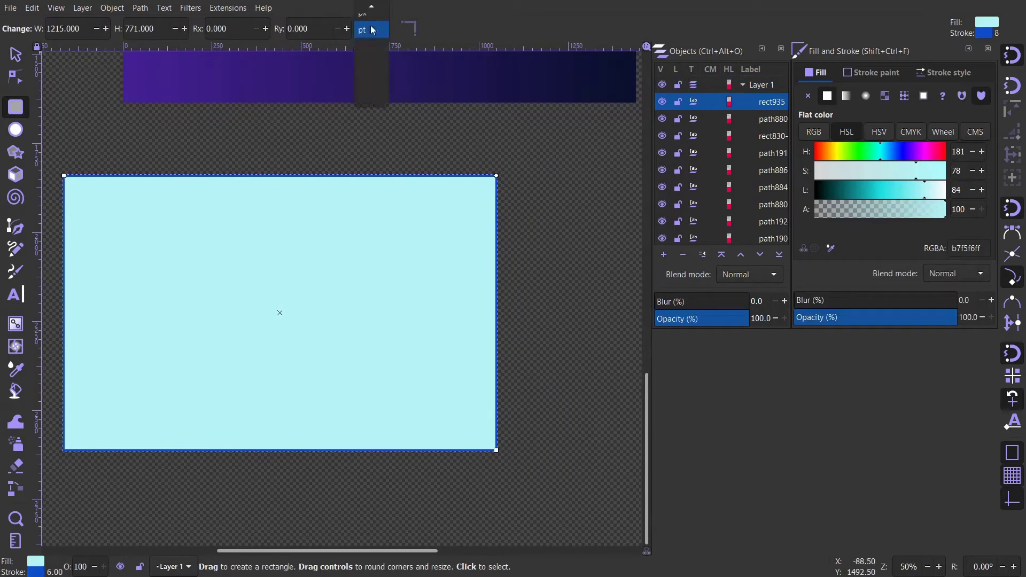
pyautogui.click(368, 23)
pyautogui.doubleClick(69, 29)
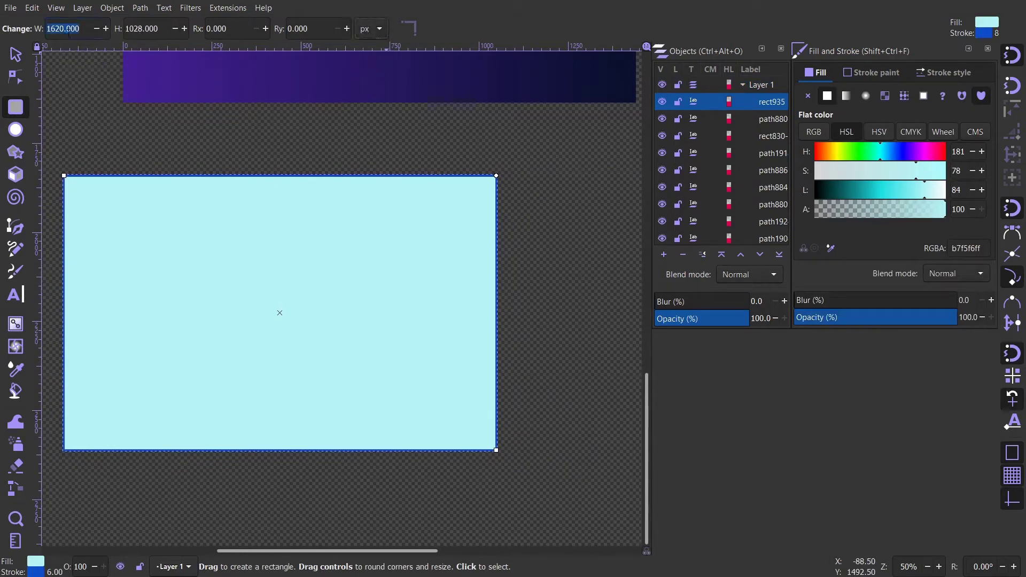
pyautogui.write('1920')
pyautogui.press('Tab')
pyautogui.write('10')
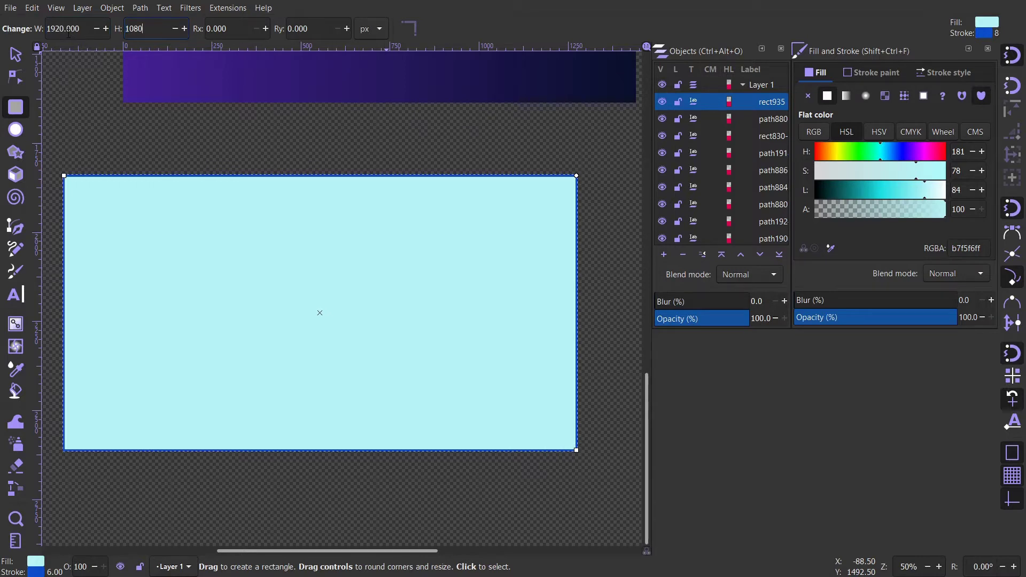
pyautogui.write('80')
pyautogui.press('Return')
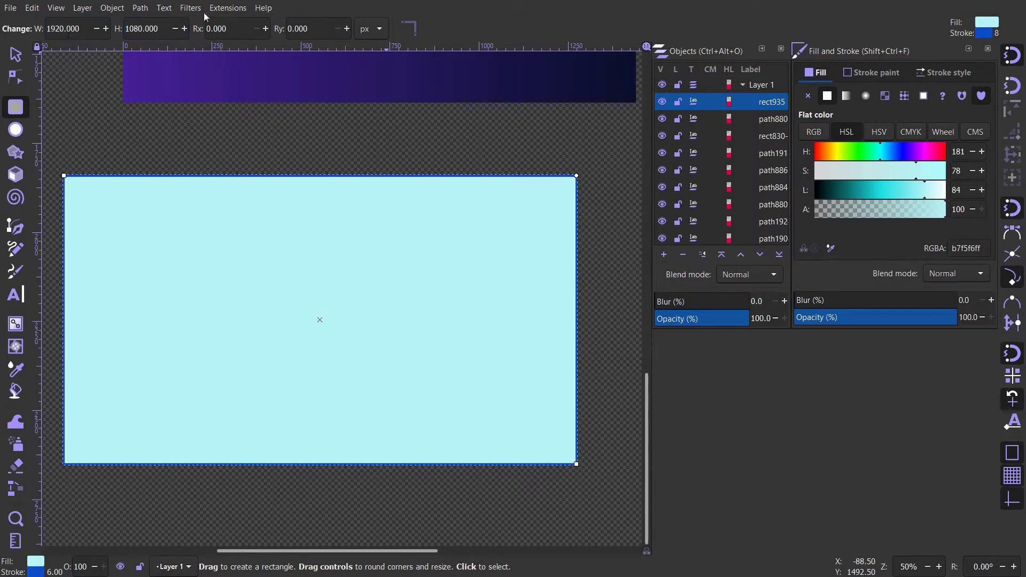
# - Remove the rectangle's stroke paint and change its fill to a linear gradient
pyautogui.click(875, 73)
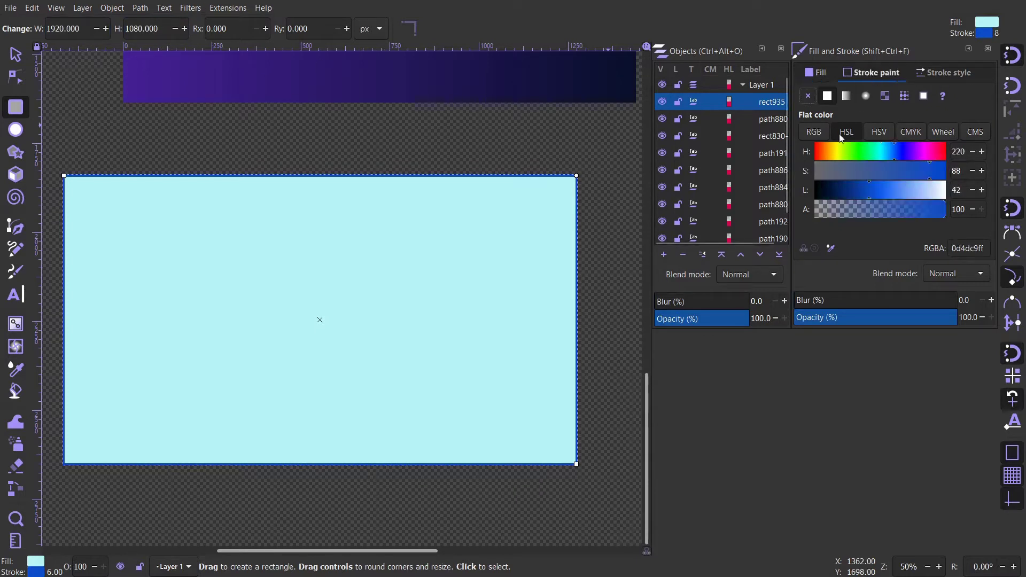
pyautogui.click(808, 96)
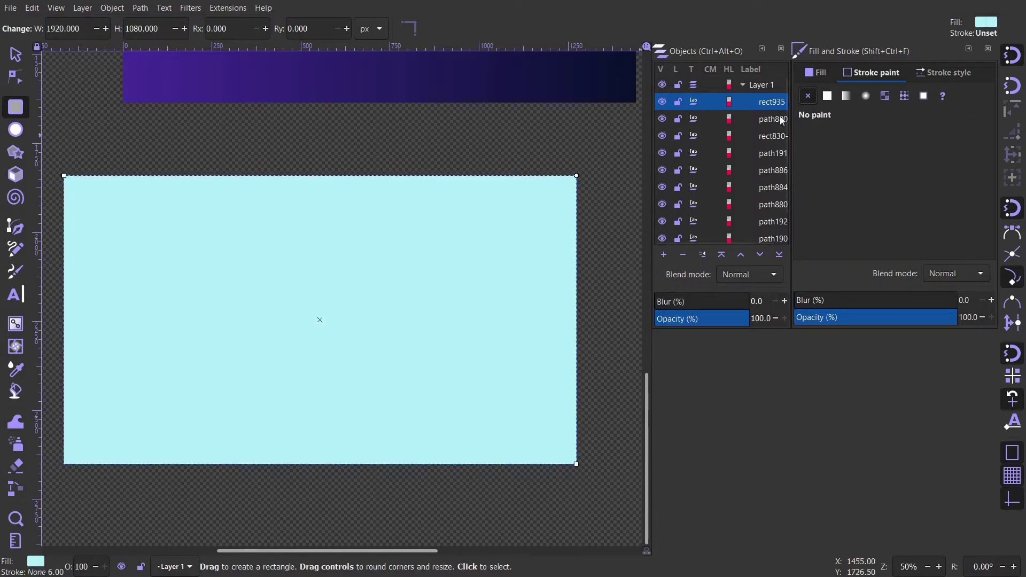
pyautogui.click(821, 74)
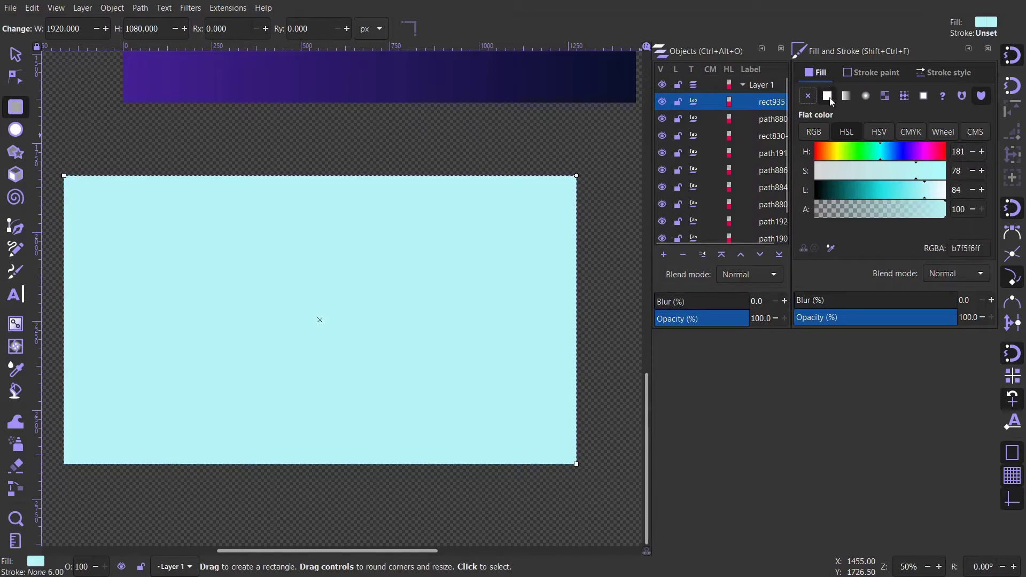
pyautogui.click(847, 96)
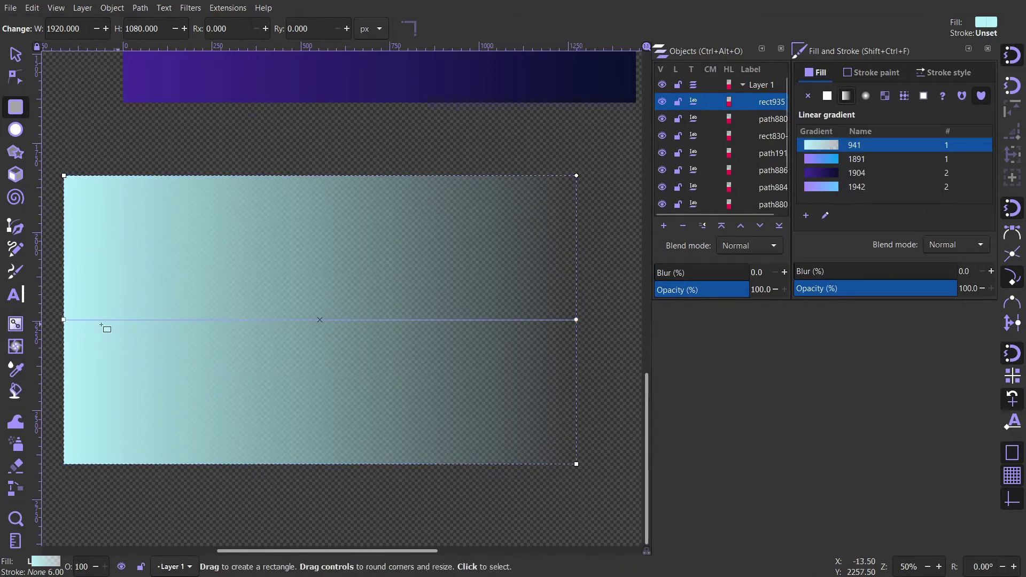
# - Colour the gradient stop at the rectangle's left edge deep blue with hue 249, saturation 87 and lightness 34
pyautogui.click(64, 320)
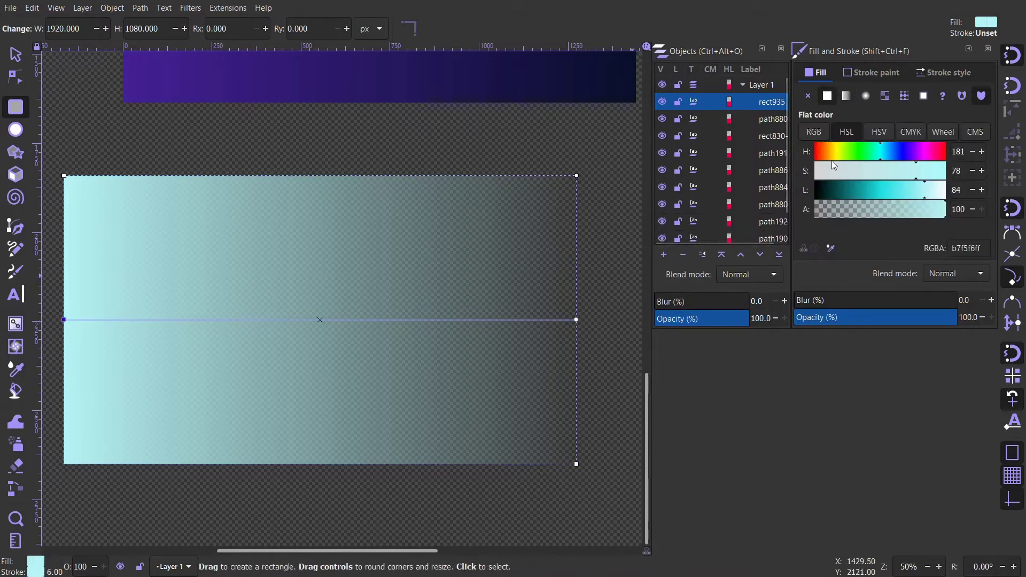
pyautogui.click(904, 152)
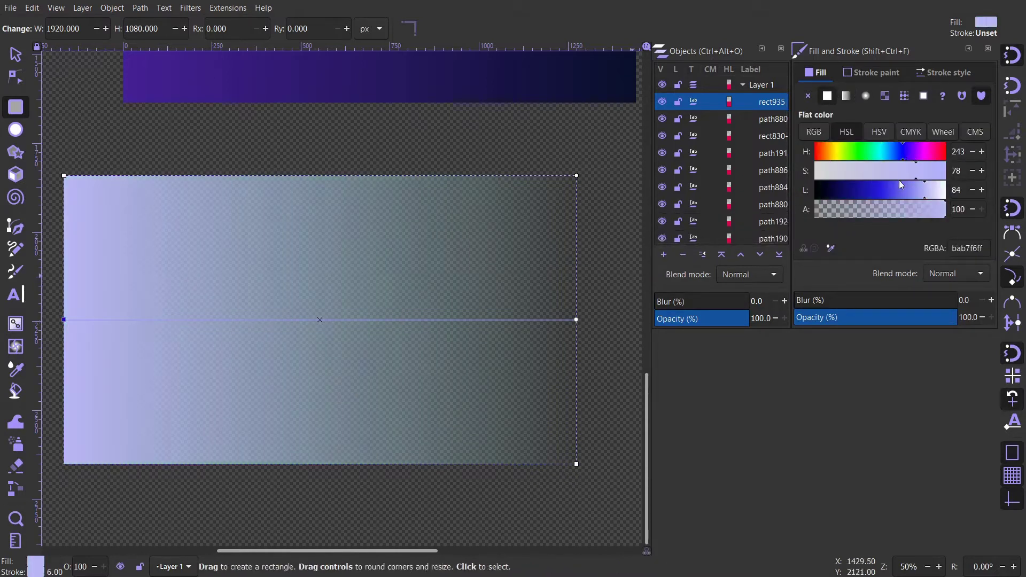
pyautogui.click(881, 194)
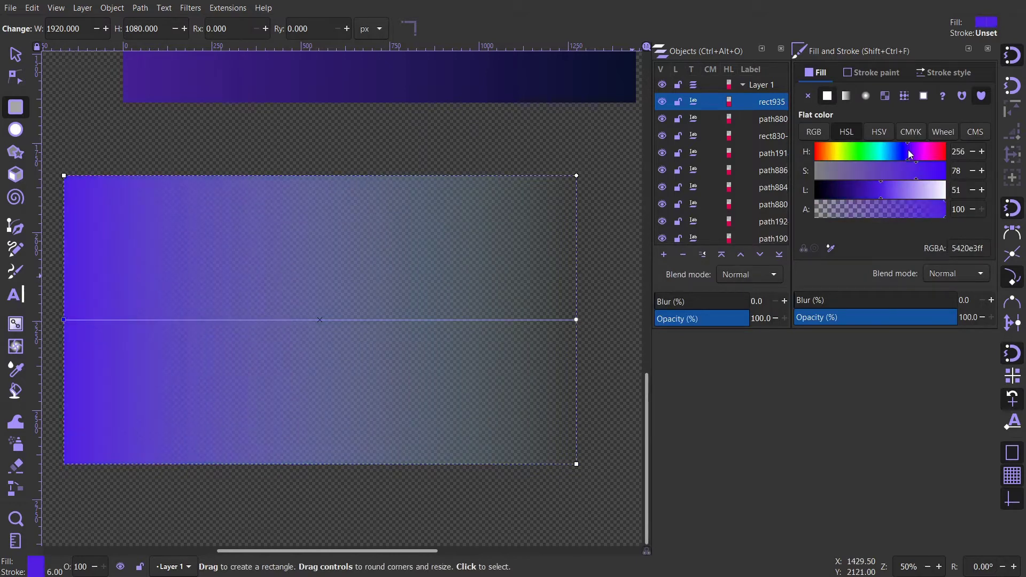
pyautogui.click(906, 151)
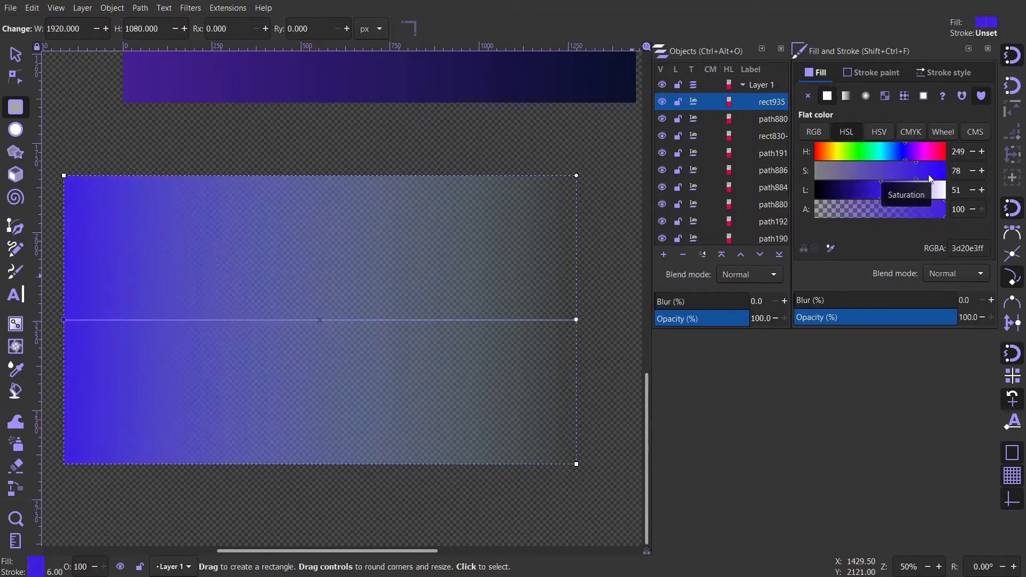
pyautogui.moveTo(871, 191); pyautogui.dragTo(859, 191)
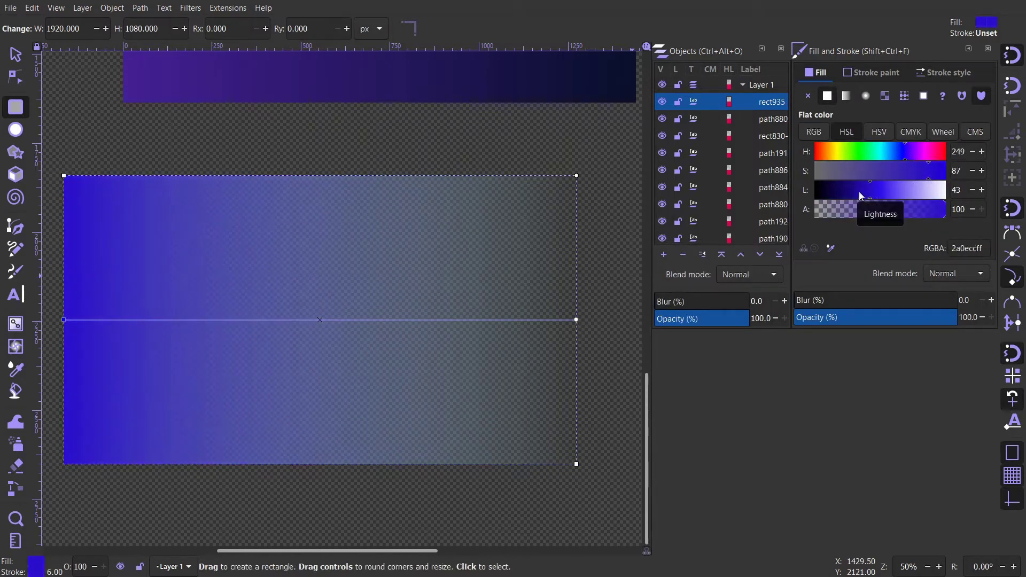
# - Make the gradient stop at the rectangle's right edge fully opaque dark blue with hue 240, saturation 84 and lightness 19
pyautogui.click(576, 320)
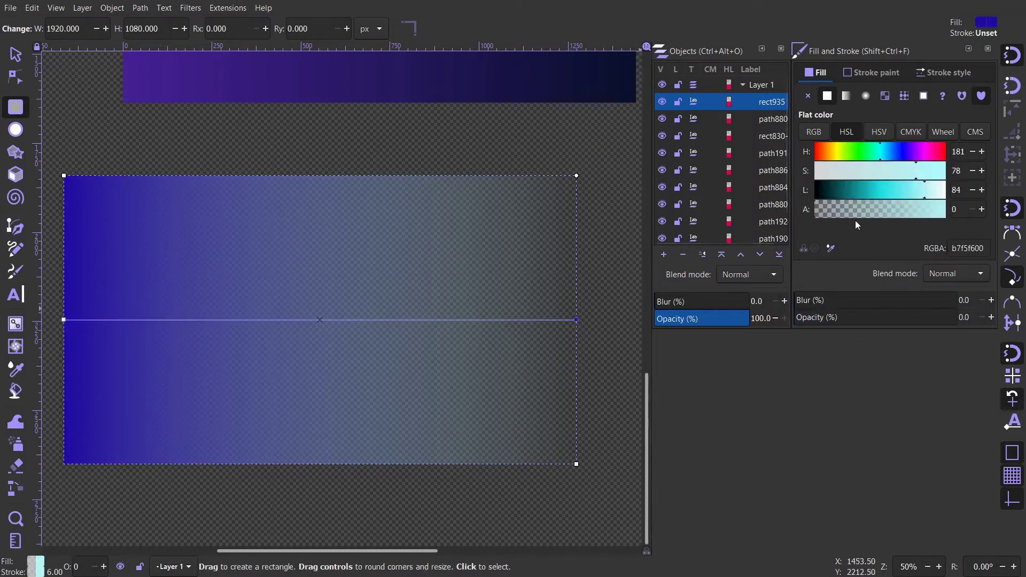
pyautogui.moveTo(897, 213); pyautogui.dragTo(1006, 216)
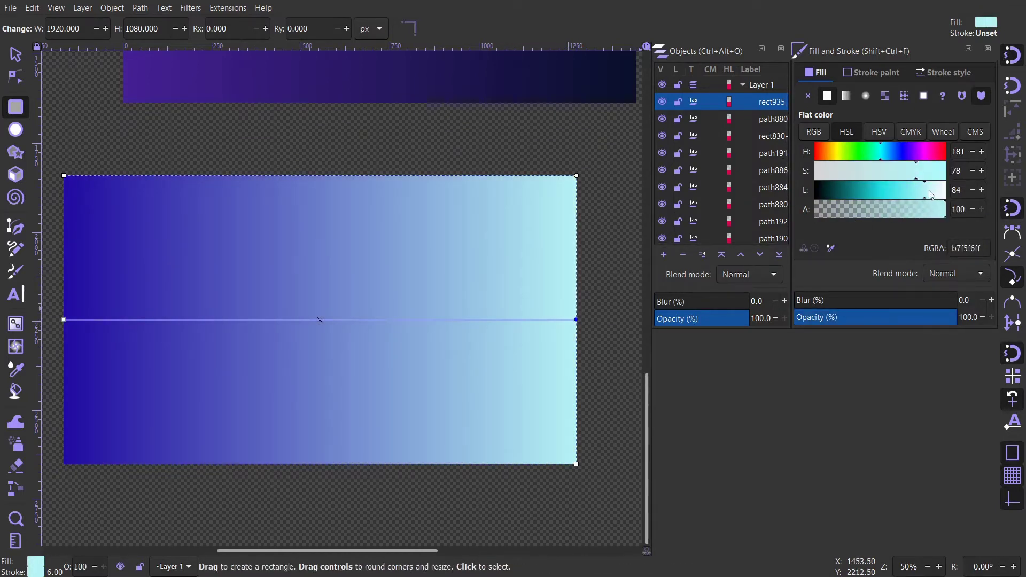
pyautogui.click(904, 151)
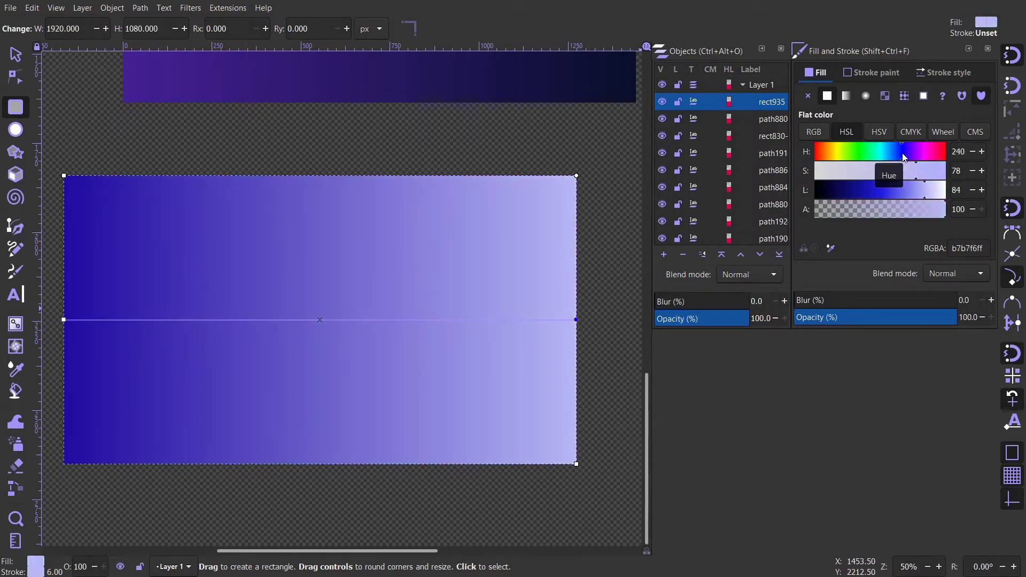
pyautogui.click(872, 191)
pyautogui.click(925, 172)
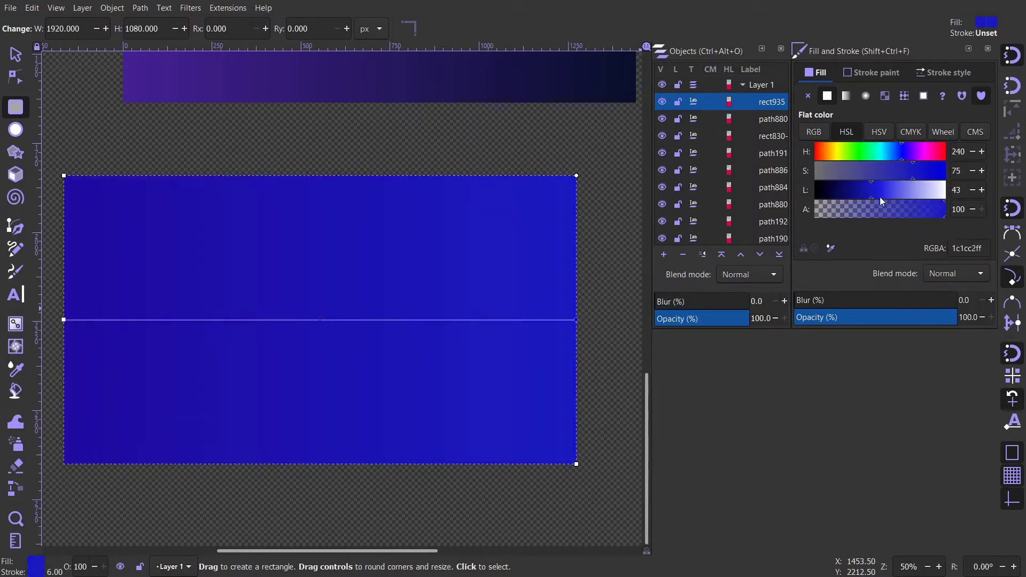
pyautogui.moveTo(873, 198); pyautogui.dragTo(853, 196)
pyautogui.click(910, 172)
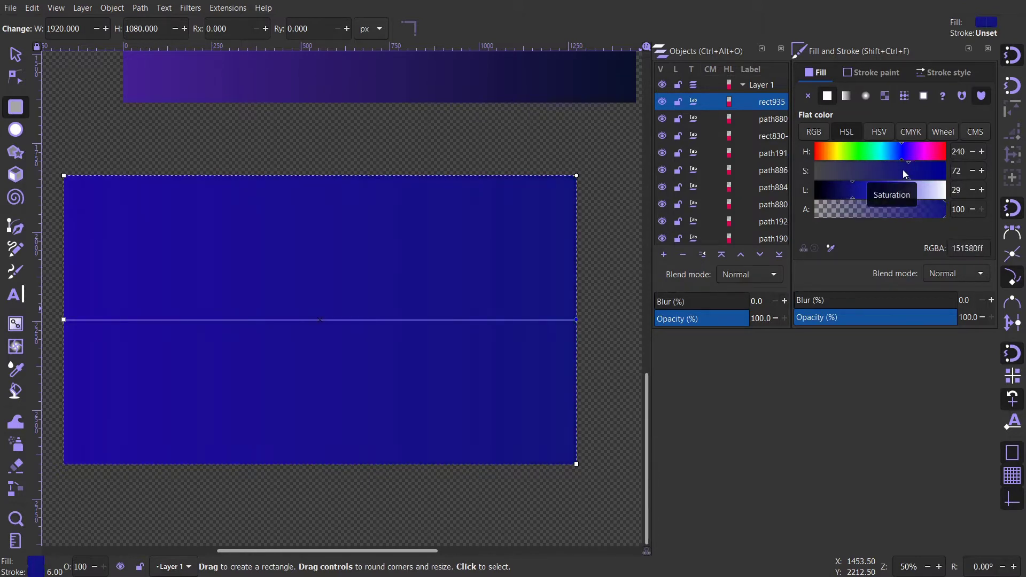
pyautogui.click(840, 194)
# - Shift the left-edge gradient stop to dark purple with hue 260 and lightness 25
pyautogui.click(64, 320)
pyautogui.click(910, 153)
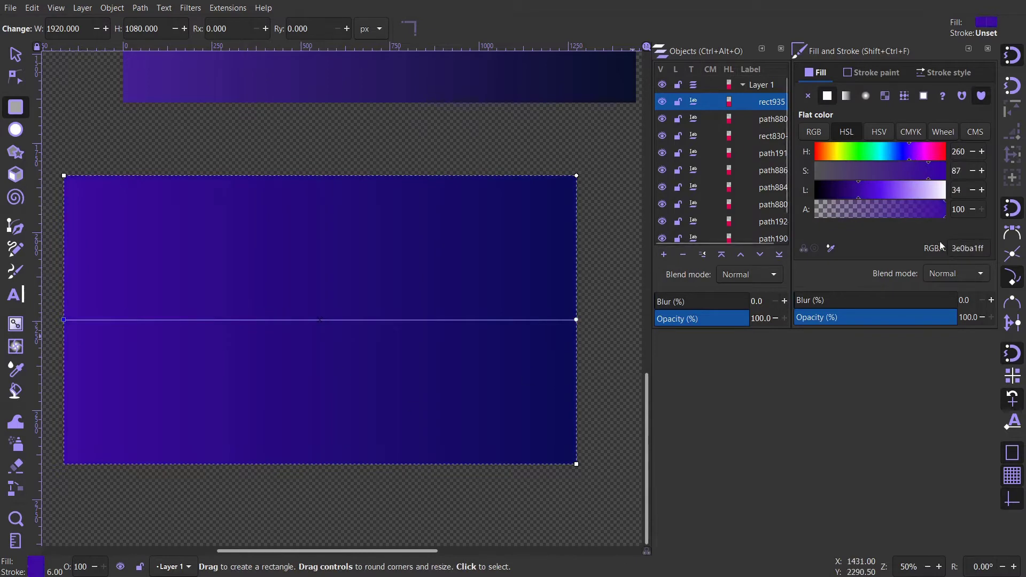
pyautogui.click(853, 191)
pyautogui.click(841, 191)
pyautogui.click(847, 191)
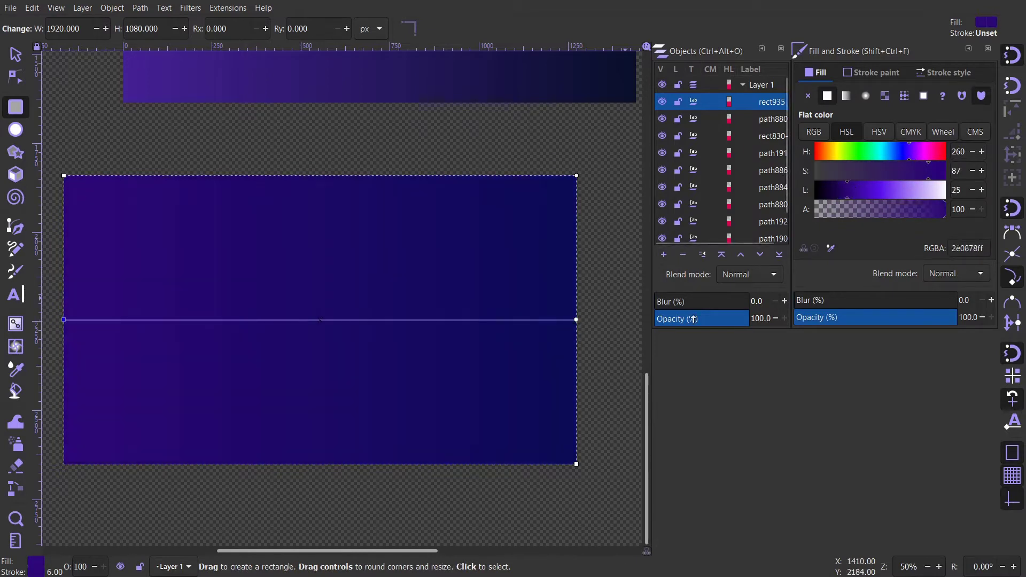
# - Lower the right-edge gradient stop's saturation to 70 and darken it slightly
pyautogui.click(578, 320)
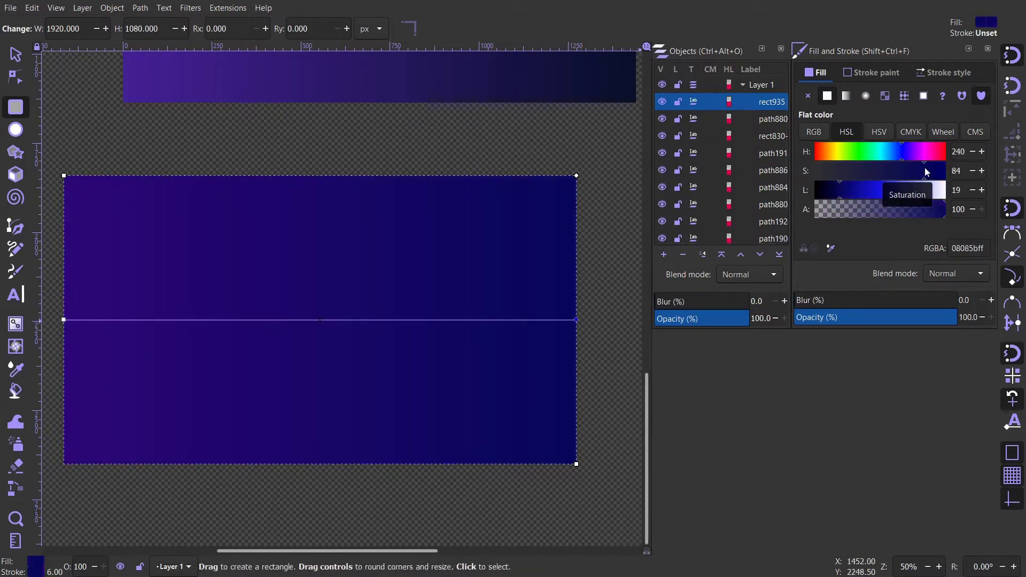
pyautogui.click(908, 172)
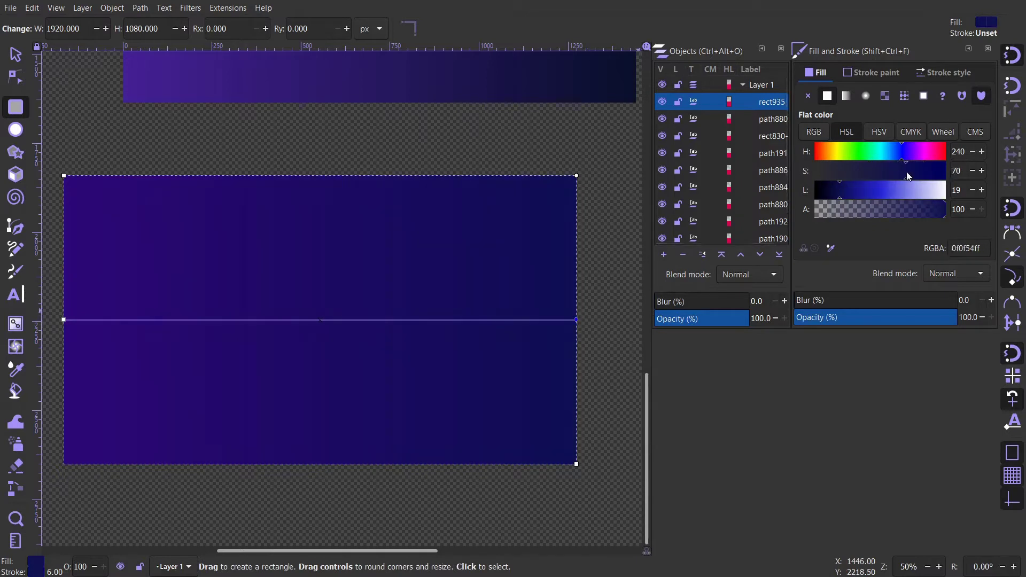
pyautogui.click(837, 189)
pyautogui.press('s')
# - Add a two-line text over the gradient rectangle, reading LOREM on the first line and IMPULS on the second
pyautogui.moveTo(470, 241); pyautogui.dragTo(499, 205)
pyautogui.click(16, 294)
pyautogui.click(295, 257)
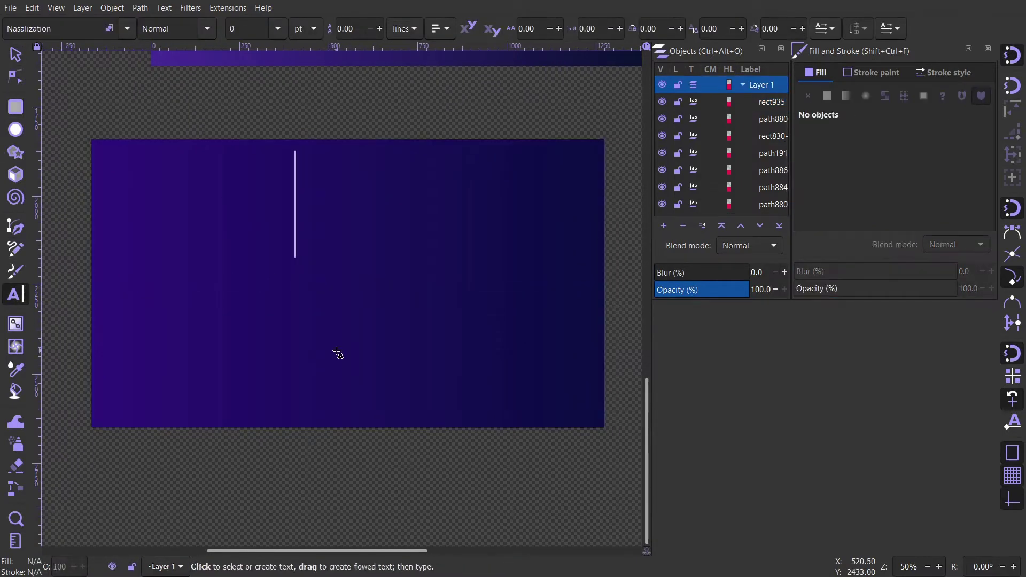
pyautogui.write('LOREM IM')
pyautogui.press('BackSpace')
pyautogui.press('BackSpace')
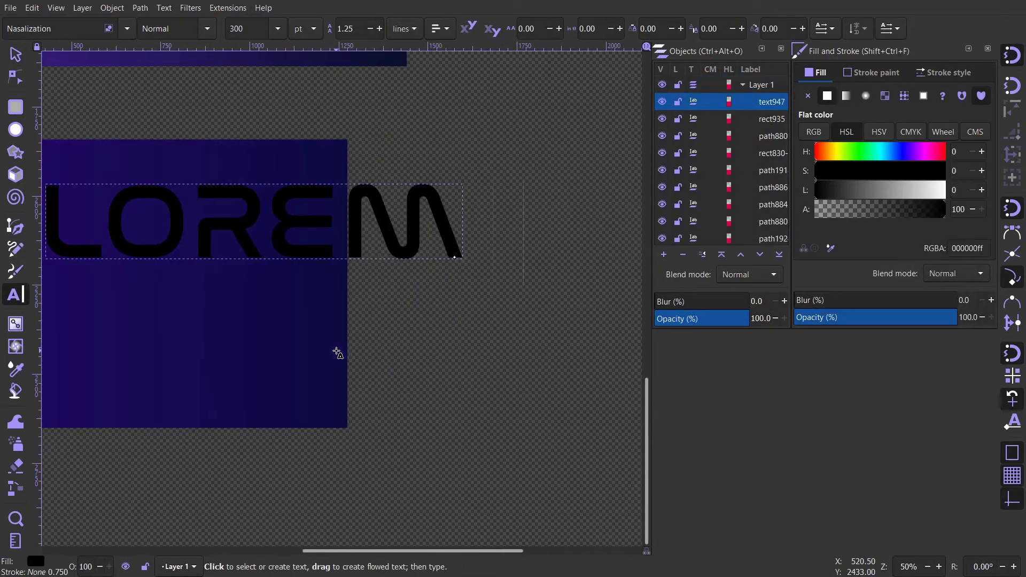
pyautogui.press('Return')
pyautogui.write('IMPULS')
pyautogui.hscroll(-2, 344, 362)
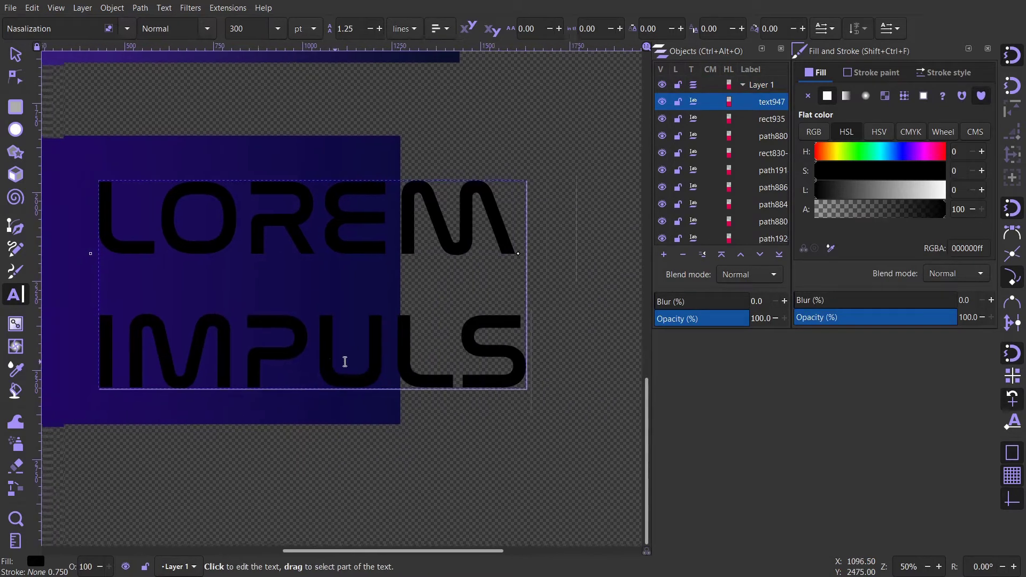
pyautogui.moveTo(345, 362); pyautogui.dragTo(401, 364)
pyautogui.scroll(-1, 352, 254)
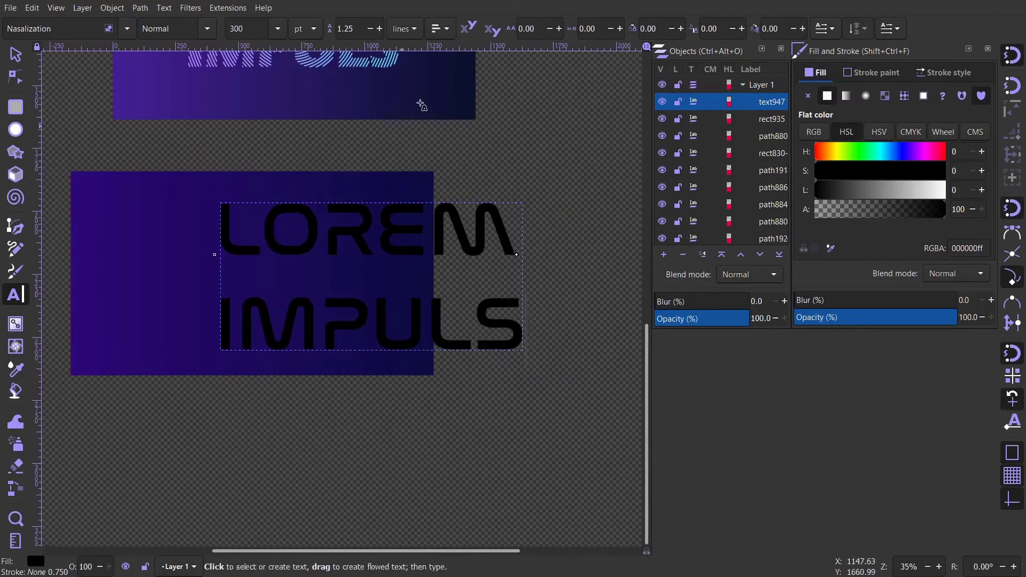
# - Center-align the two text lines and move the text onto the middle of the gradient rectangle
pyautogui.click(440, 28)
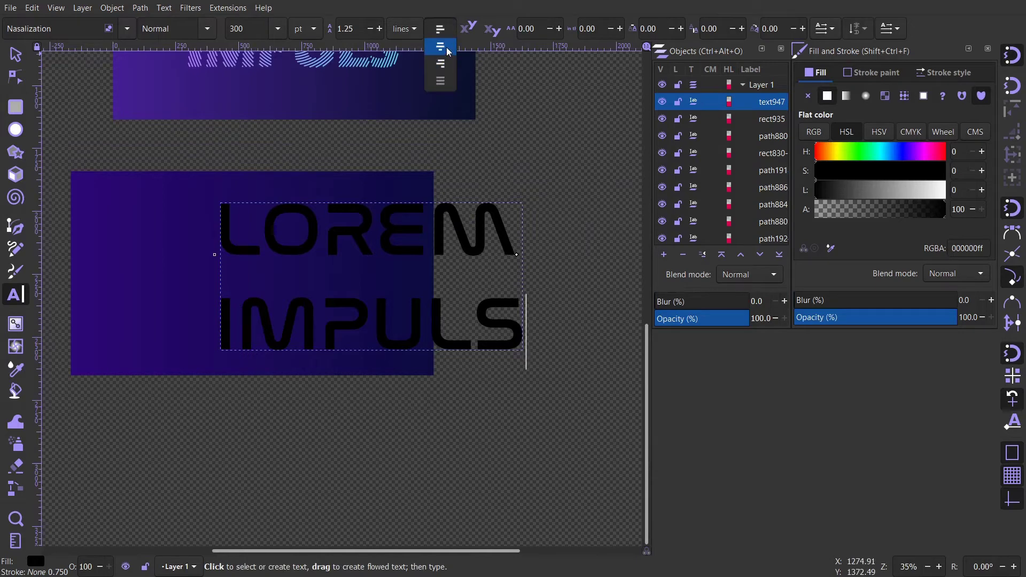
pyautogui.click(448, 50)
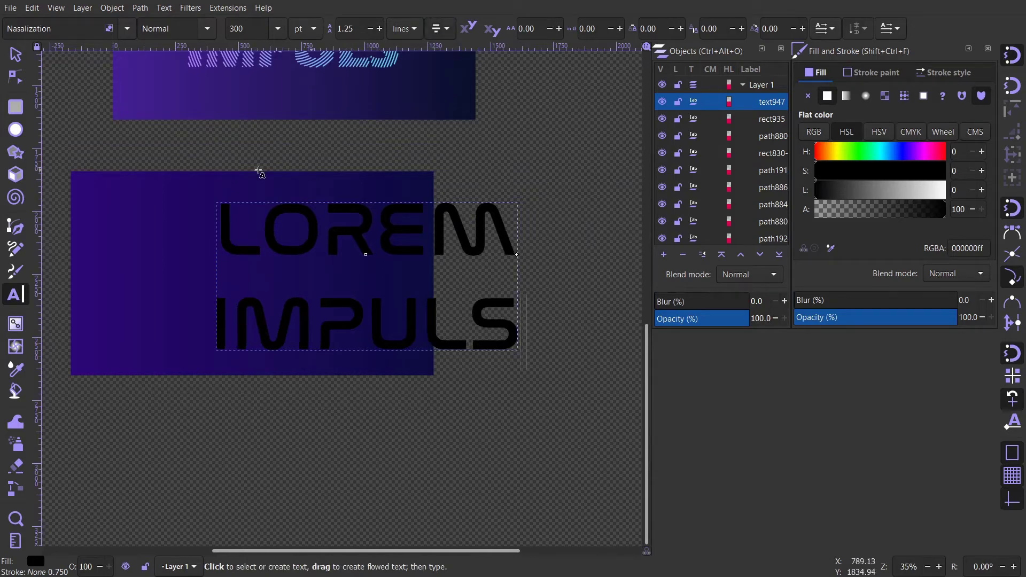
pyautogui.click(15, 53)
pyautogui.moveTo(336, 236); pyautogui.dragTo(218, 231)
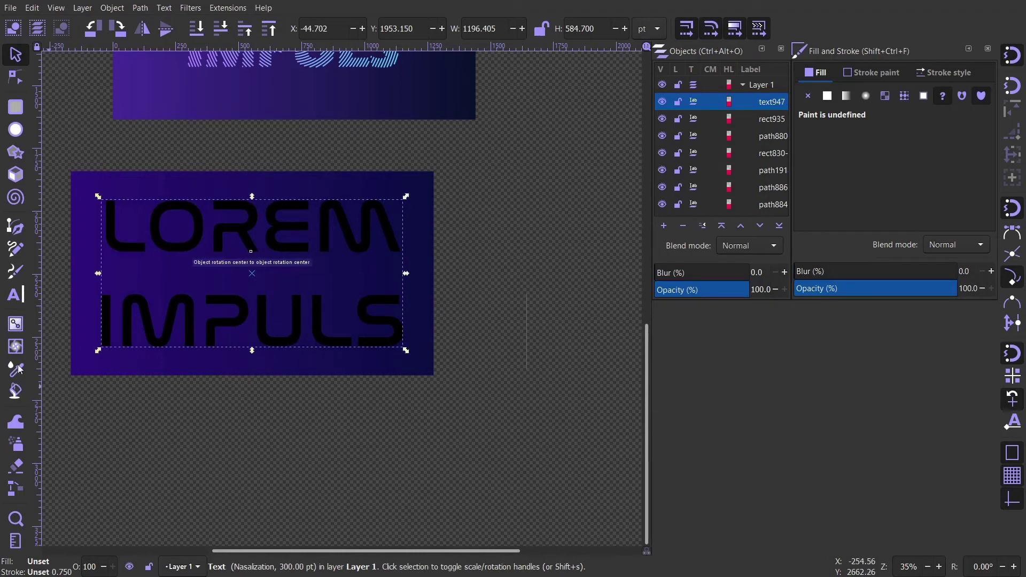
# - Set the text's line spacing to 0.9 and its font to Berlin Sans FB Demi
pyautogui.click(15, 294)
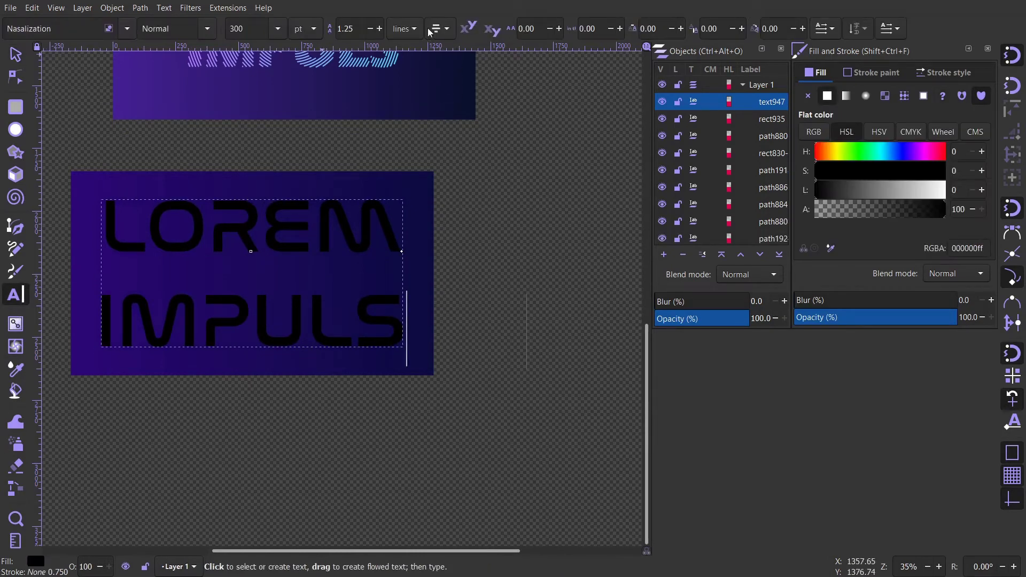
pyautogui.moveTo(359, 30); pyautogui.dragTo(260, 36)
pyautogui.write('0.9')
pyautogui.press('Return')
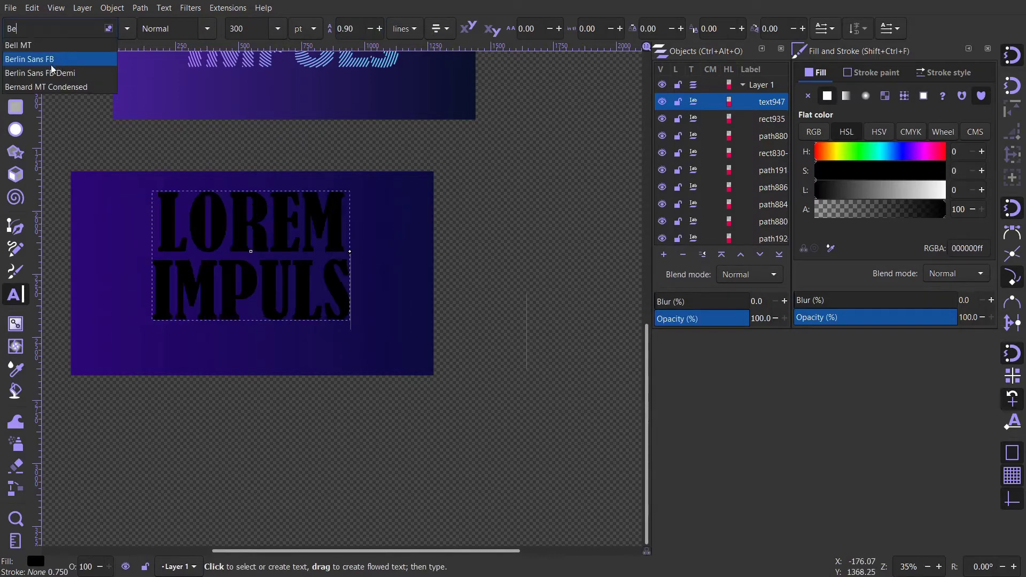
pyautogui.click(52, 71)
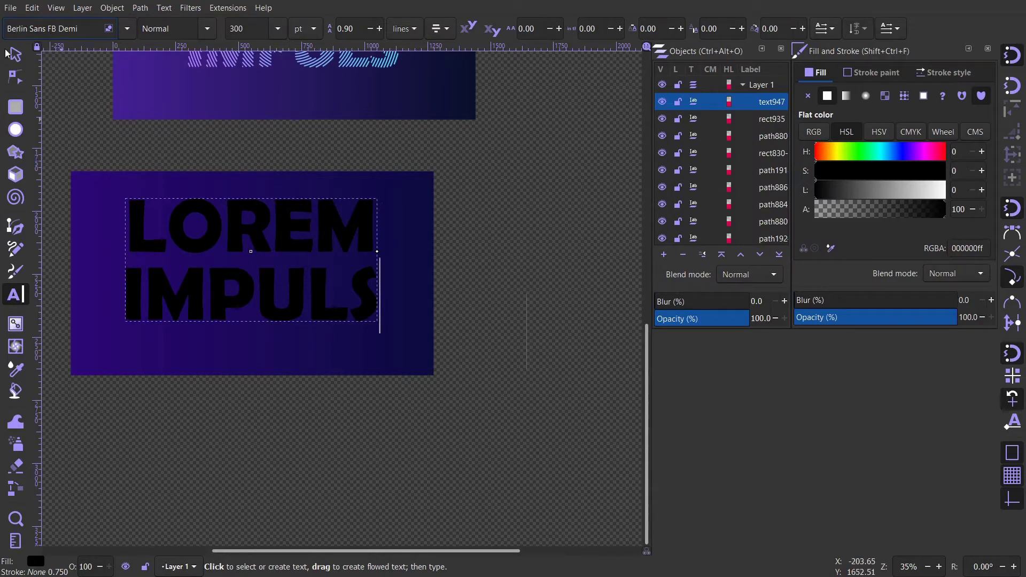
# - Convert the LOREM IMPULS text into one combined path
pyautogui.click(20, 53)
pyautogui.moveTo(224, 246); pyautogui.dragTo(292, 245)
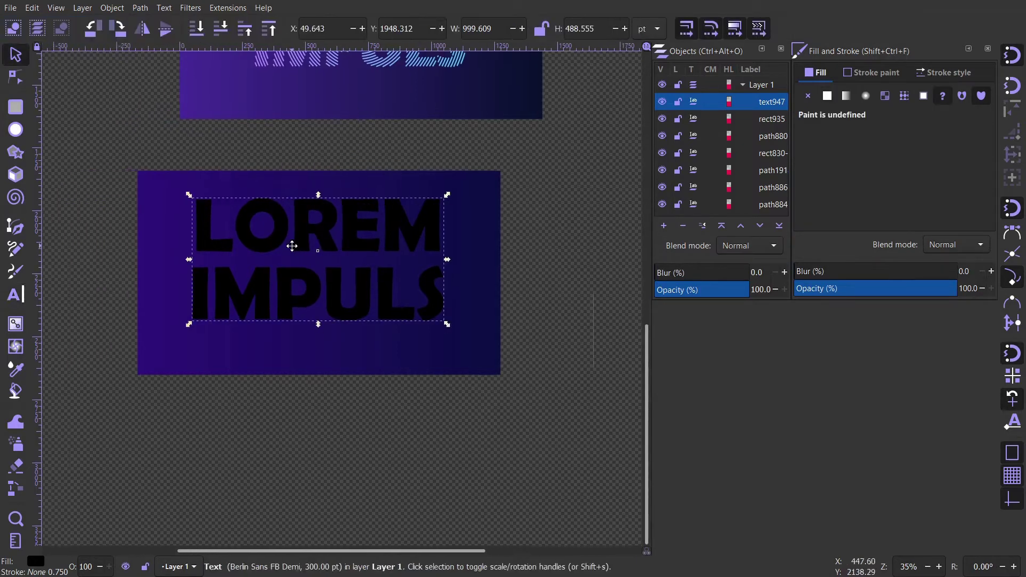
pyautogui.click(141, 8)
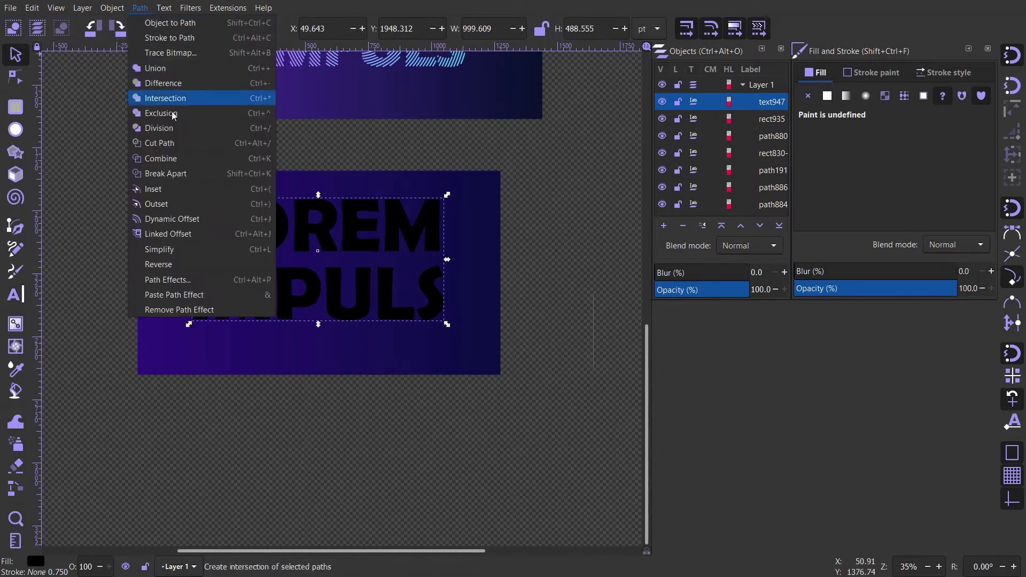
pyautogui.click(217, 166)
# - Ungroup the converted text so its combined path sits directly in Layer 1
pyautogui.scroll(3, 421, 323)
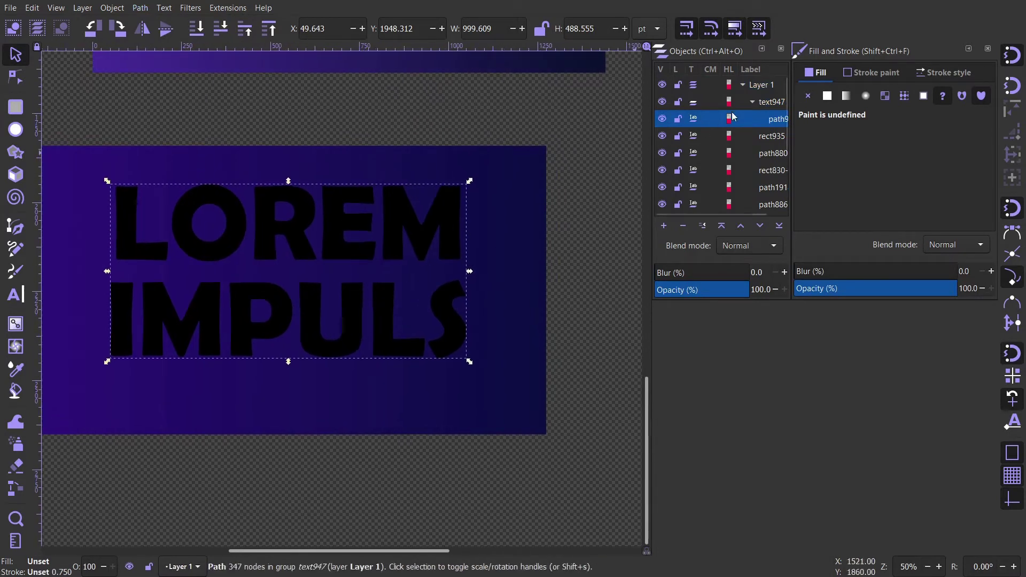
pyautogui.click(762, 105)
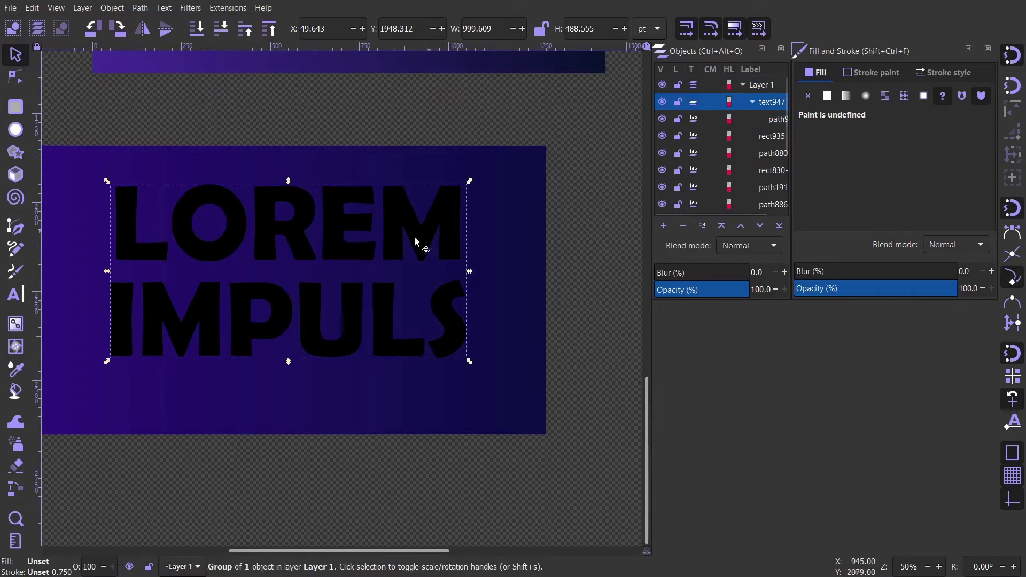
pyautogui.click(347, 270)
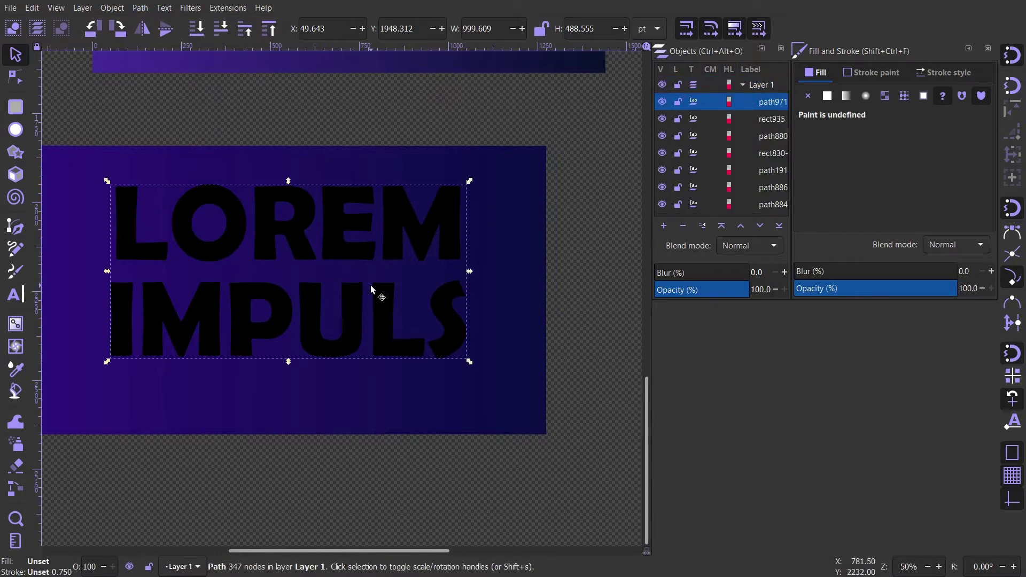
pyautogui.moveTo(343, 293); pyautogui.dragTo(377, 278)
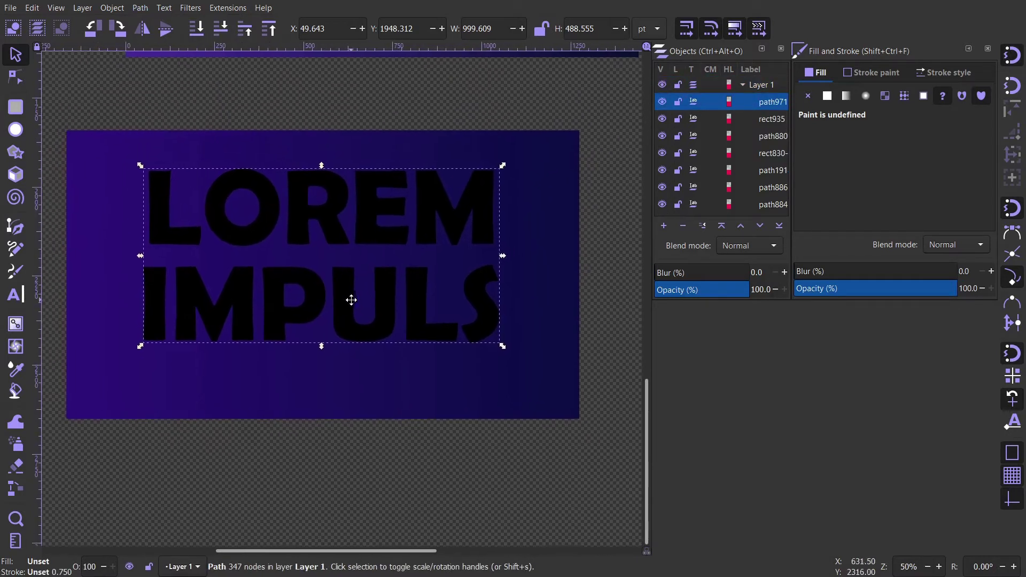
pyautogui.click(142, 11)
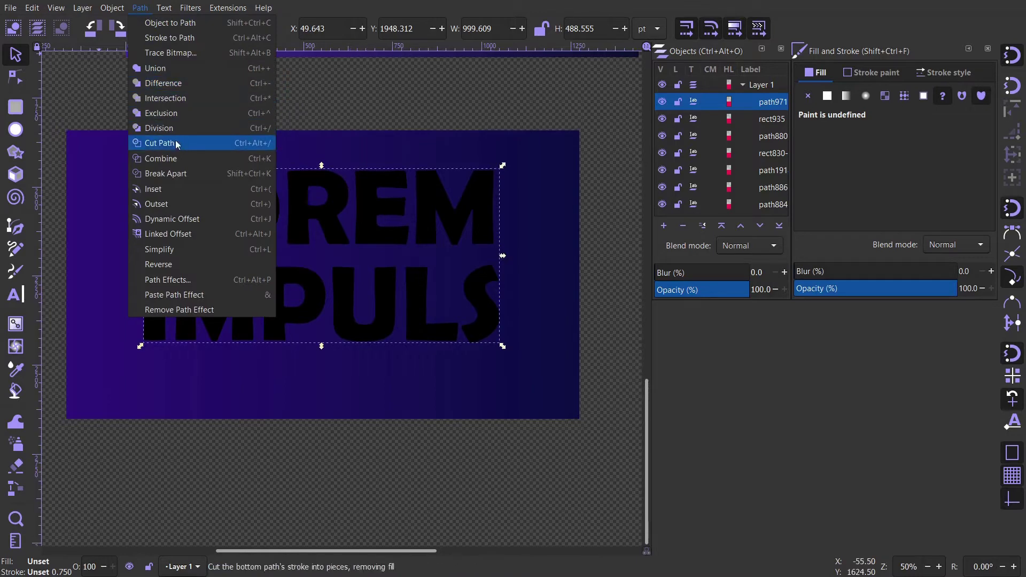
pyautogui.moveTo(113, 8)
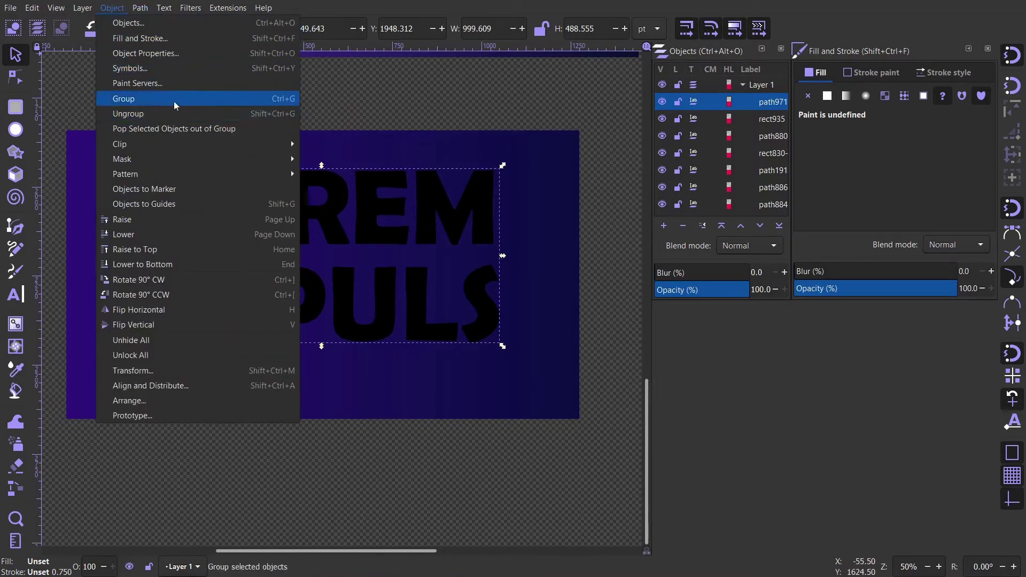
pyautogui.click(243, 115)
pyautogui.scroll(-2, 351, 241)
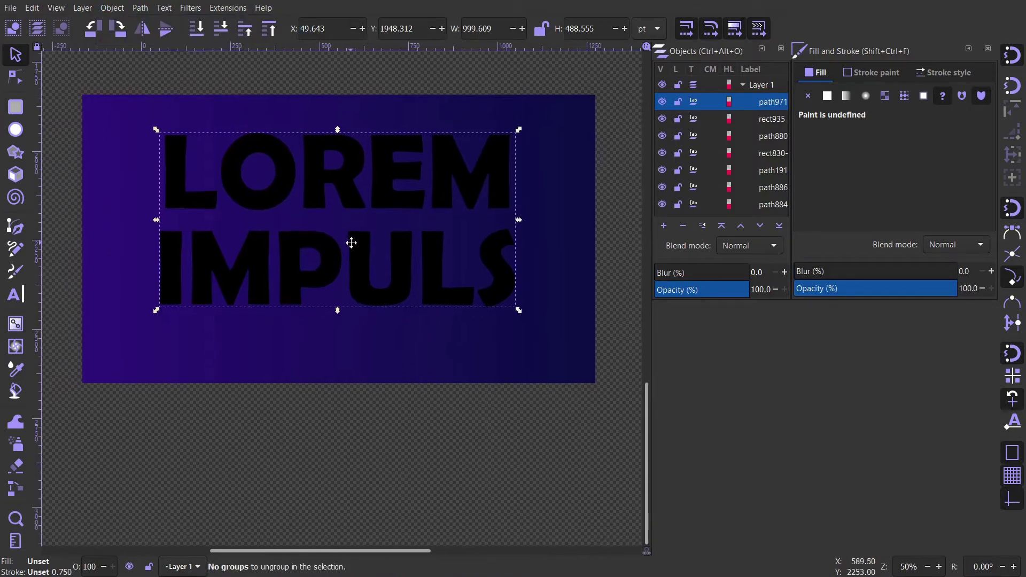
# - Center the text path on the gradient rectangle and scale it about its center to about 763 × 373 pt
pyautogui.scroll(1, 354, 267)
pyautogui.moveTo(321, 208); pyautogui.dragTo(320, 218)
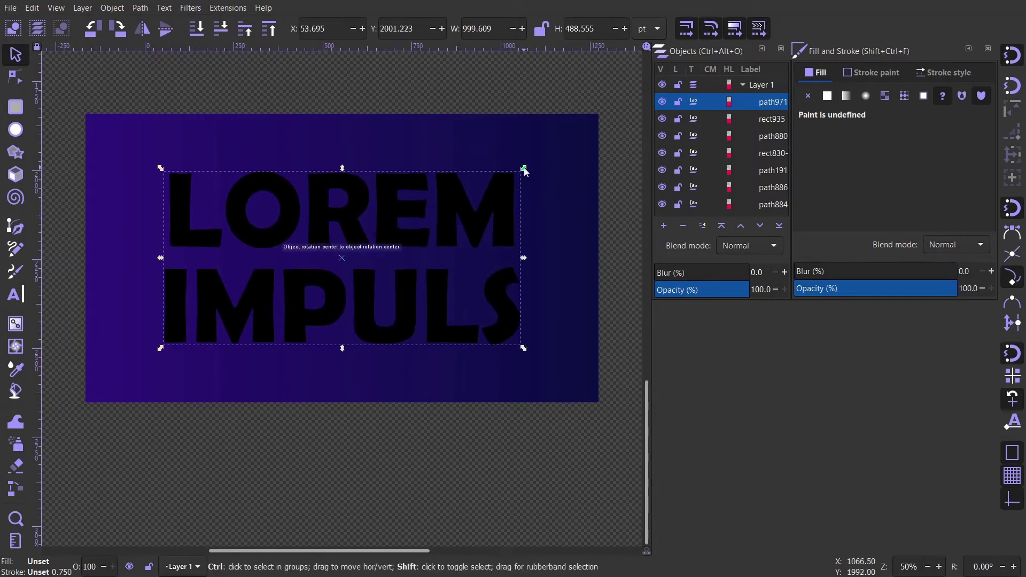
pyautogui.moveTo(524, 168); pyautogui.dragTo(481, 189)
pyautogui.moveTo(405, 300); pyautogui.dragTo(425, 262)
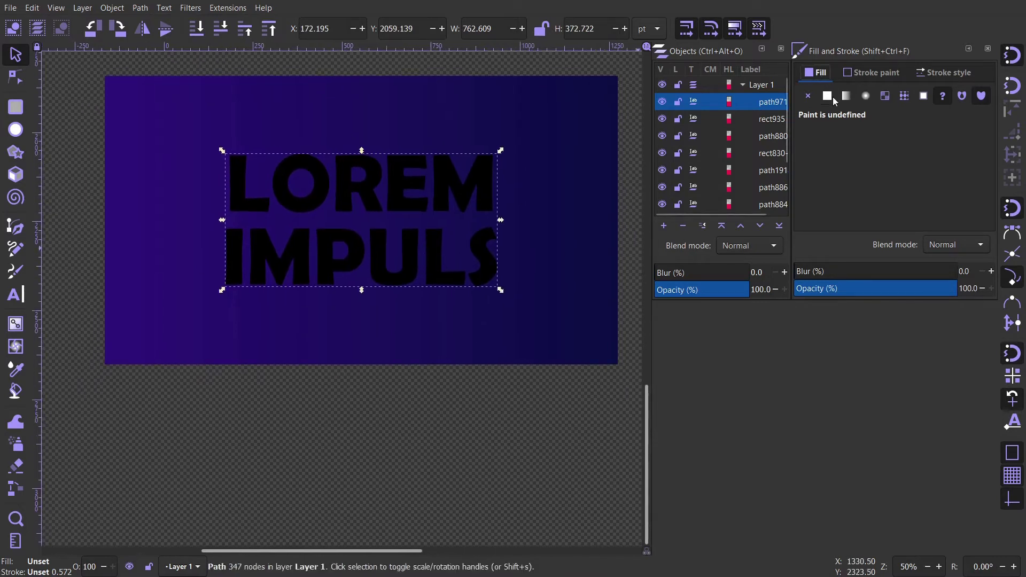
# - Fill the text path with flat purple at hue 262, saturation 66 and lightness 61, and save the document
pyautogui.click(828, 97)
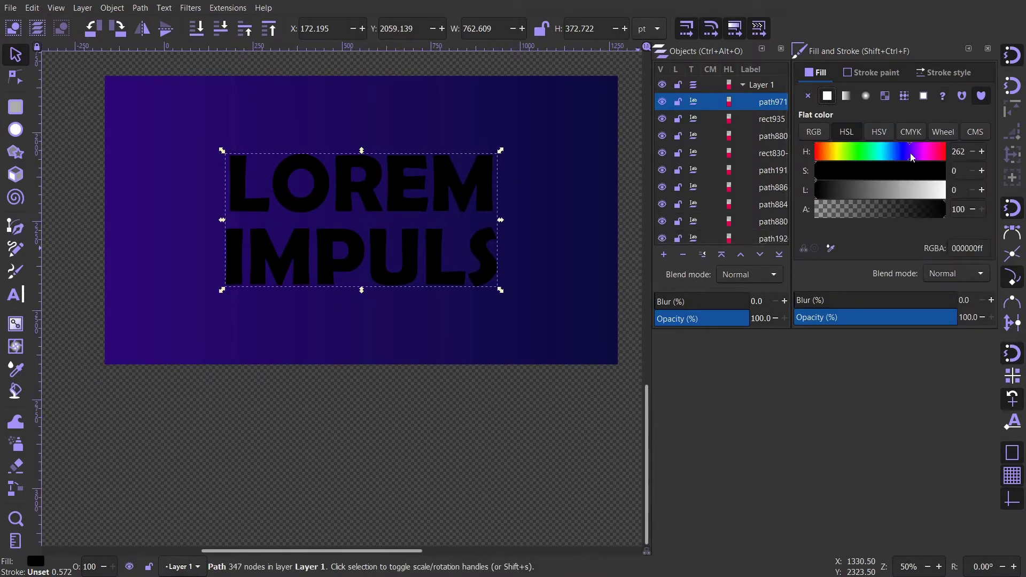
pyautogui.click(892, 171)
pyautogui.click(869, 190)
pyautogui.click(875, 190)
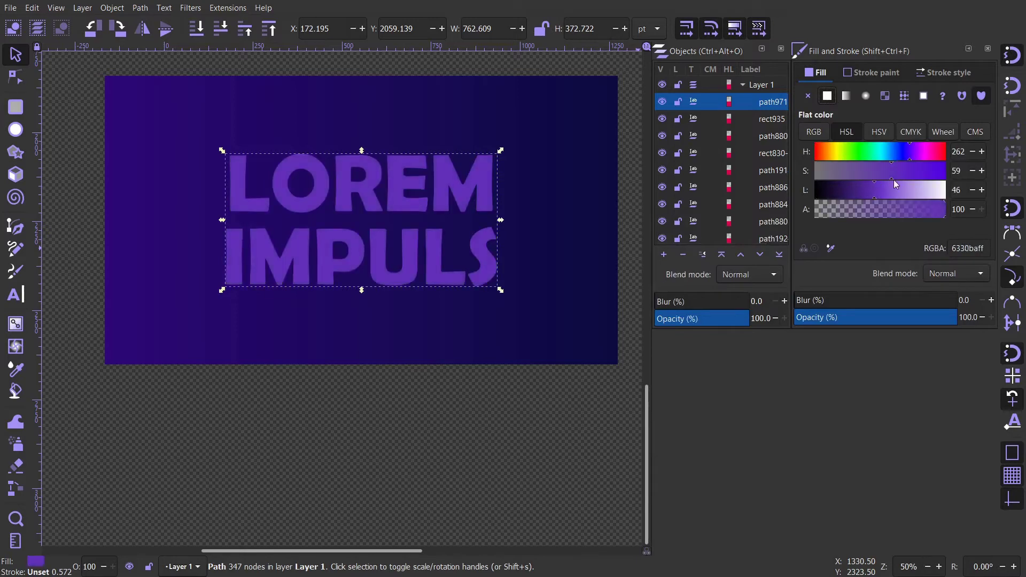
pyautogui.click(901, 177)
pyautogui.click(895, 195)
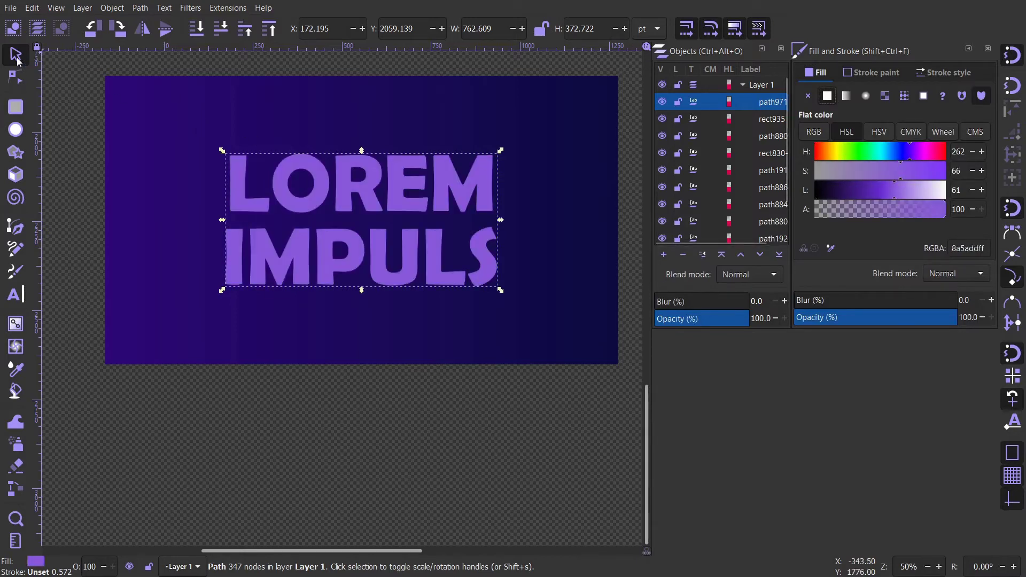
pyautogui.scroll(2, 577, 282)
pyautogui.hotkey('ctrl', 's')
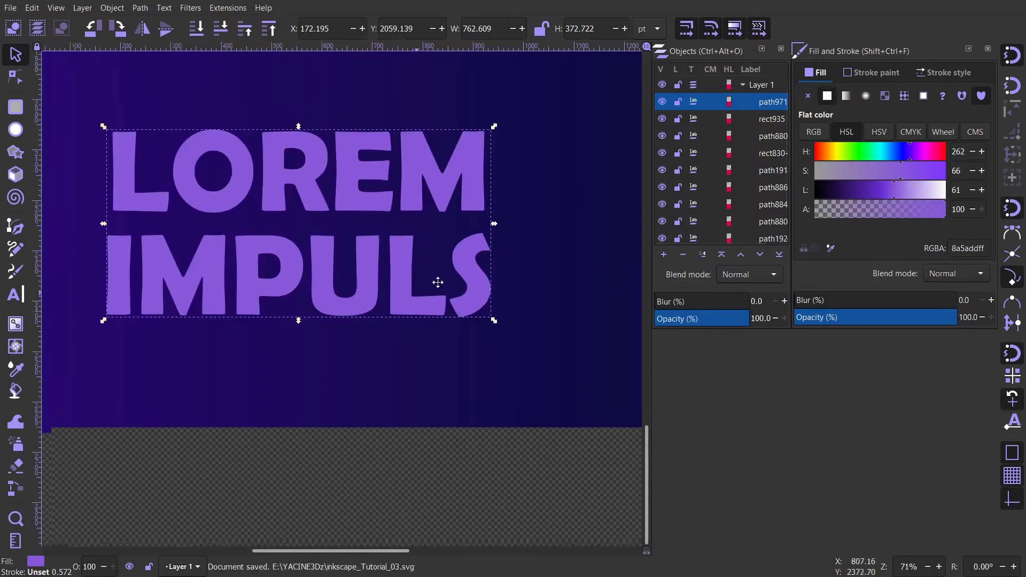
# - Draw a spiral about 870 pt wide from the center of the text and set it to 50 turns
pyautogui.scroll(-2, 469, 278)
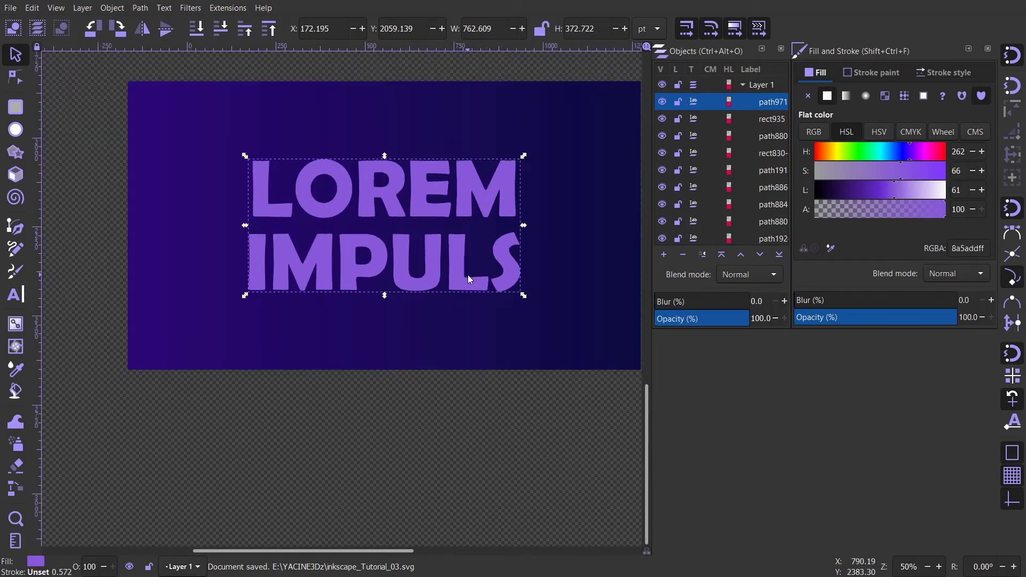
pyautogui.click(15, 198)
pyautogui.moveTo(361, 244)
pyautogui.mouseDown()
pyautogui.moveTo(301, 279)
pyautogui.moveTo(325, 259)
pyautogui.moveTo(439, 344)
pyautogui.moveTo(459, 345)
pyautogui.mouseUp()
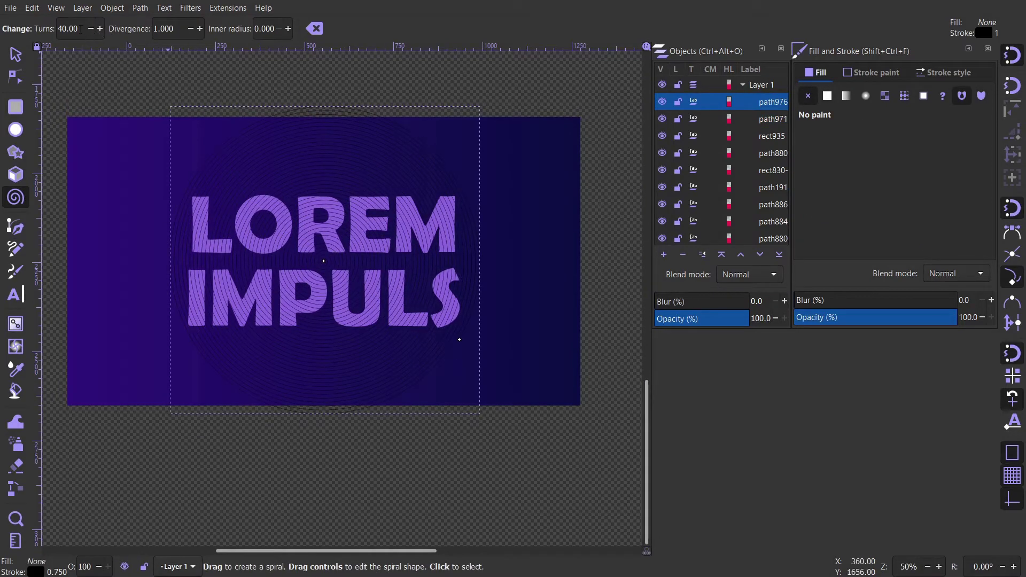
pyautogui.press('Return')
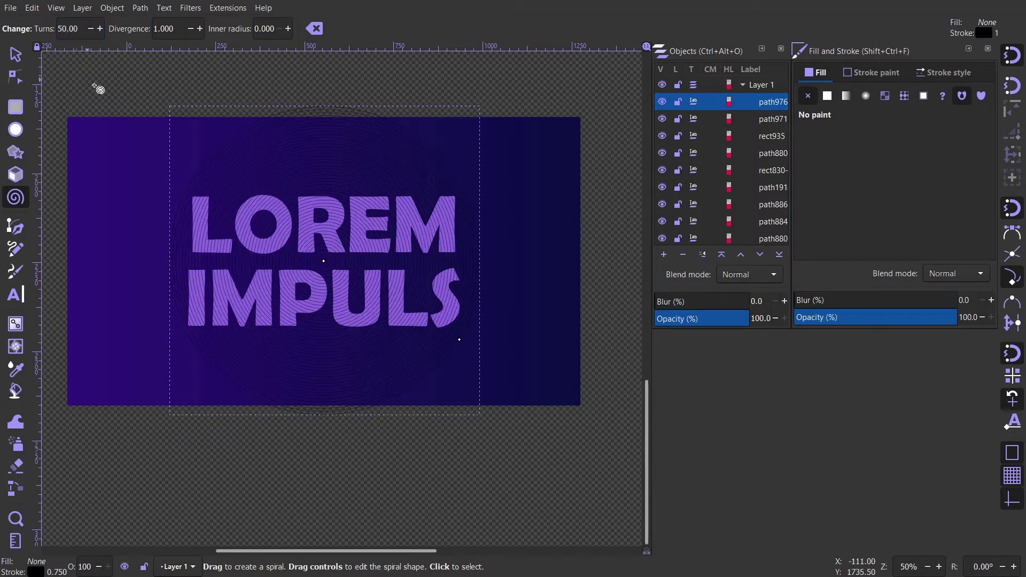
pyautogui.keyDown('ctrl'); pyautogui.scroll(2, 286, 272); pyautogui.keyUp('ctrl')
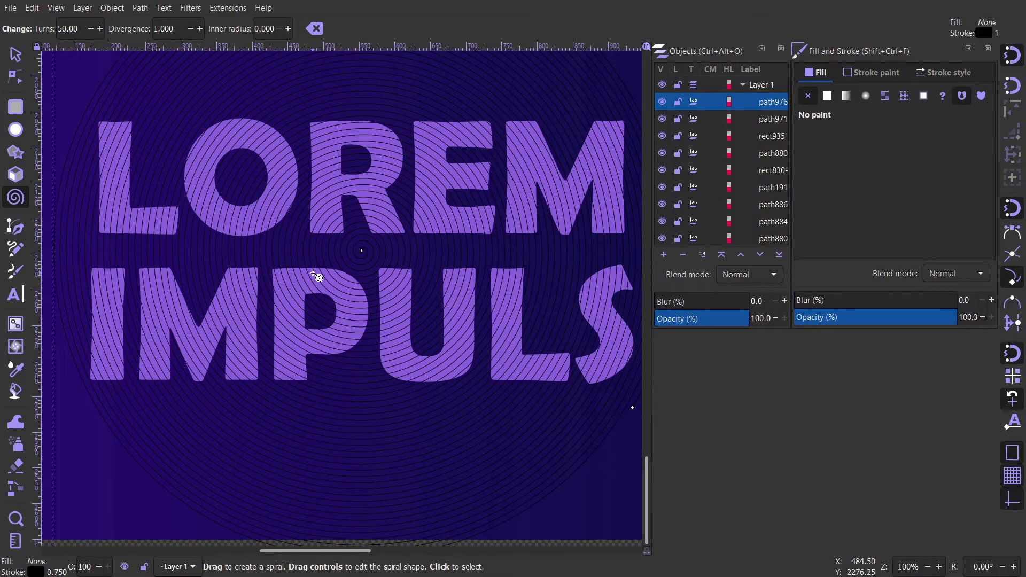
pyautogui.hscroll(2, 360, 293)
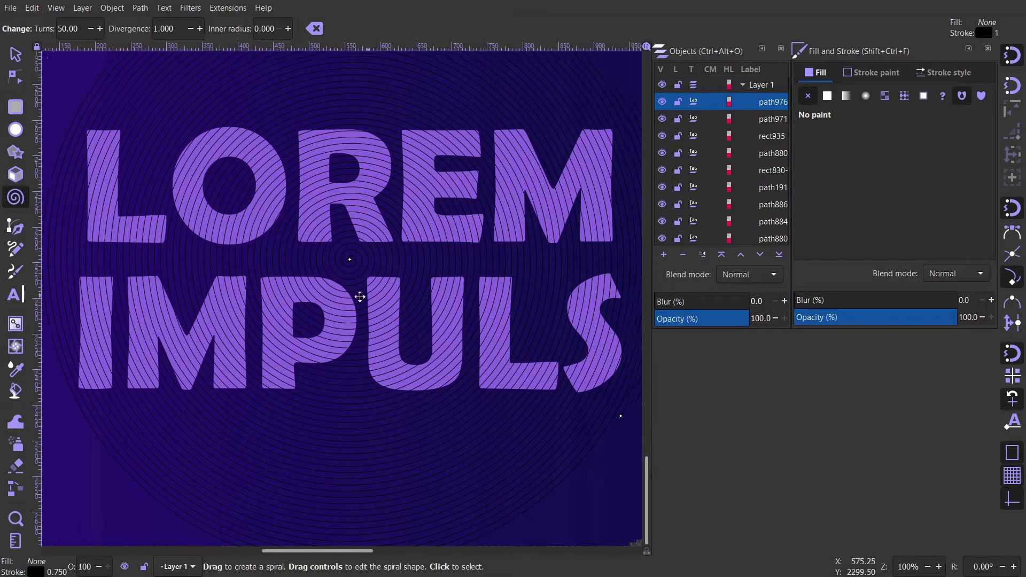
pyautogui.keyDown('ctrl'); pyautogui.scroll(-1, 394, 298); pyautogui.keyUp('ctrl')
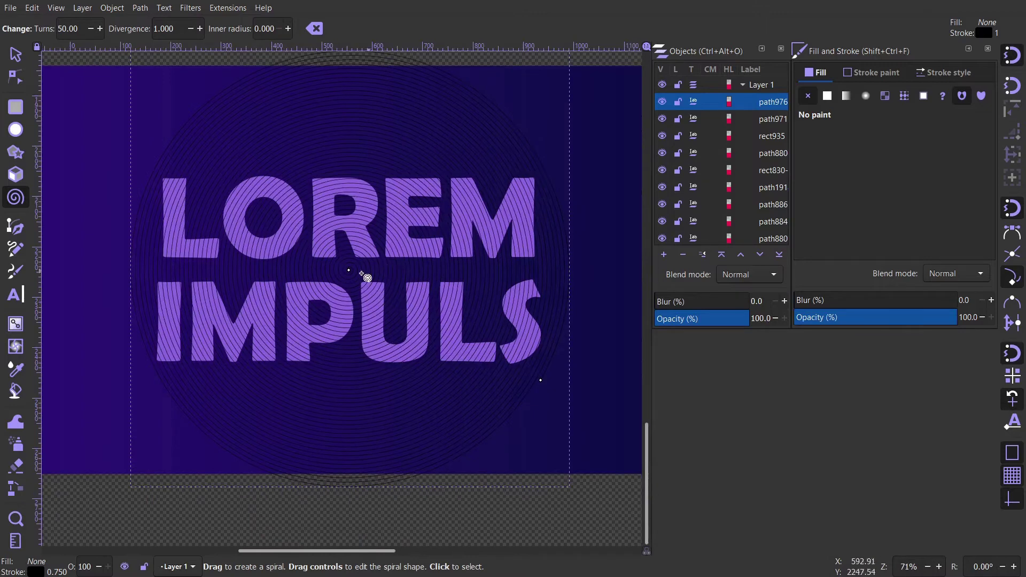
pyautogui.scroll(2, 360, 278)
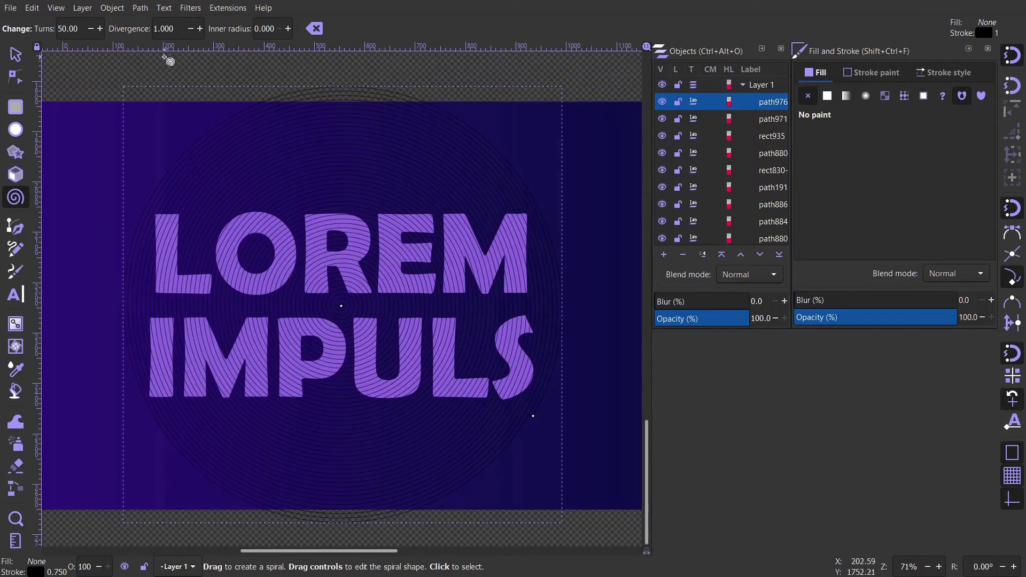
# - Convert the spiral to a path
pyautogui.click(111, 8)
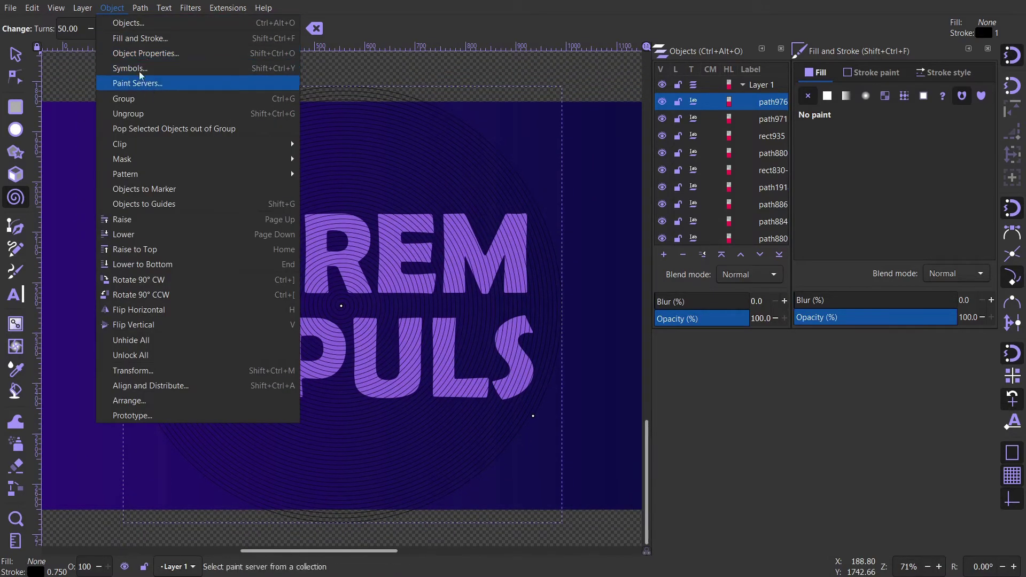
pyautogui.moveTo(140, 7)
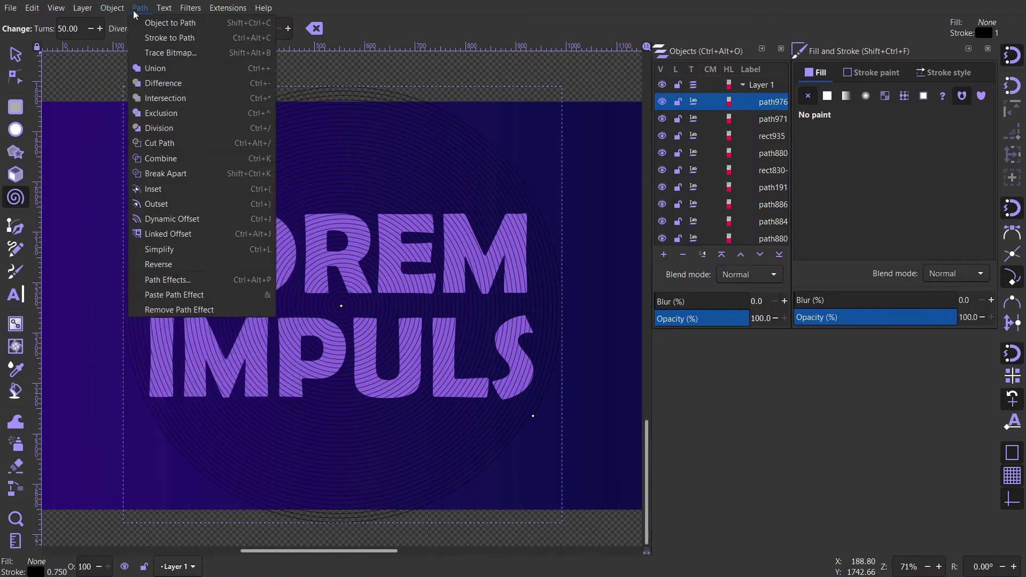
pyautogui.click(191, 24)
pyautogui.scroll(-2, 278, 211)
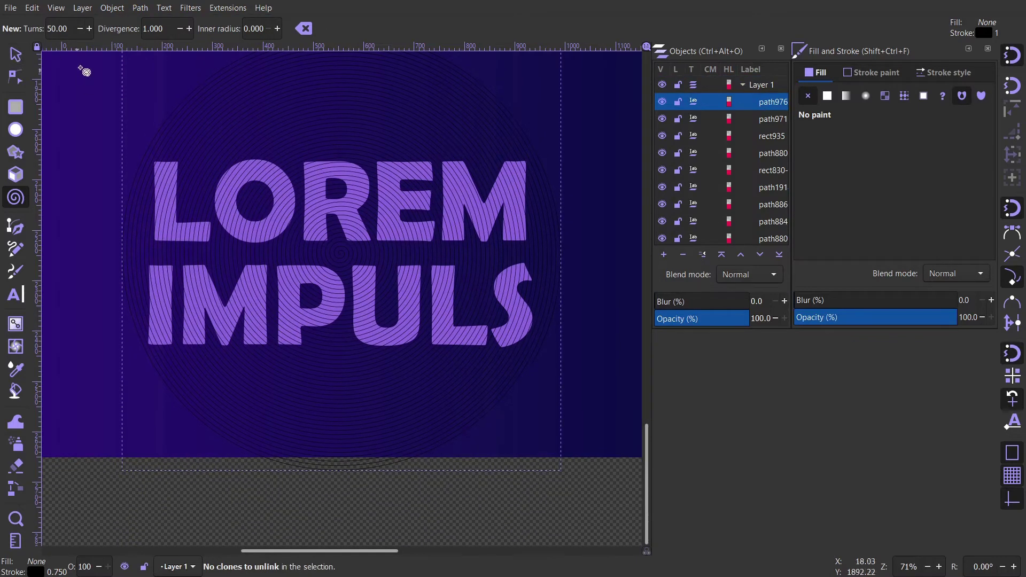
# - Lower the spiral one level beneath the LOREM IMPULS text path and select the text path
pyautogui.click(13, 58)
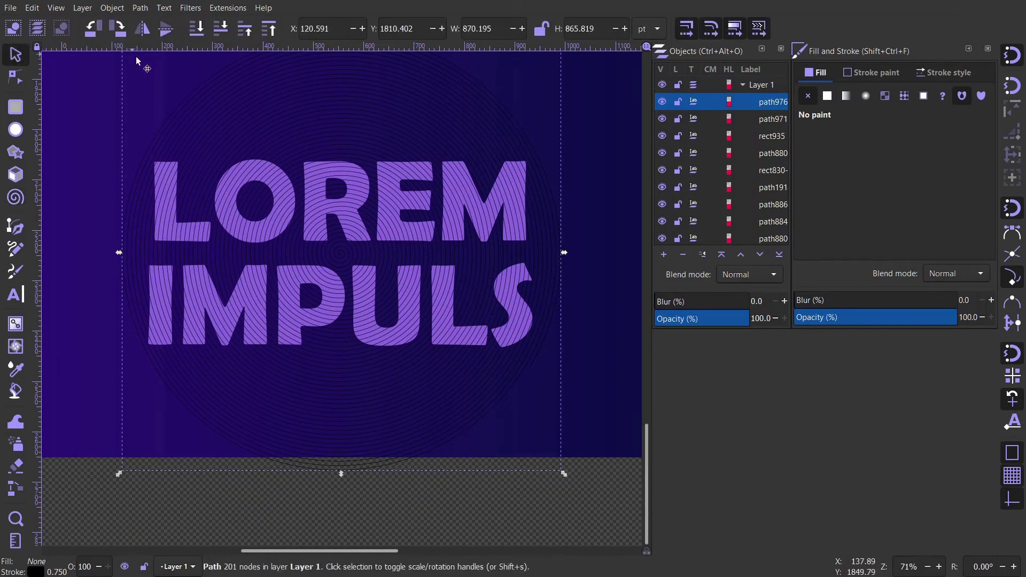
pyautogui.click(219, 33)
pyautogui.hscroll(2, 404, 283)
pyautogui.scroll(1, 398, 296)
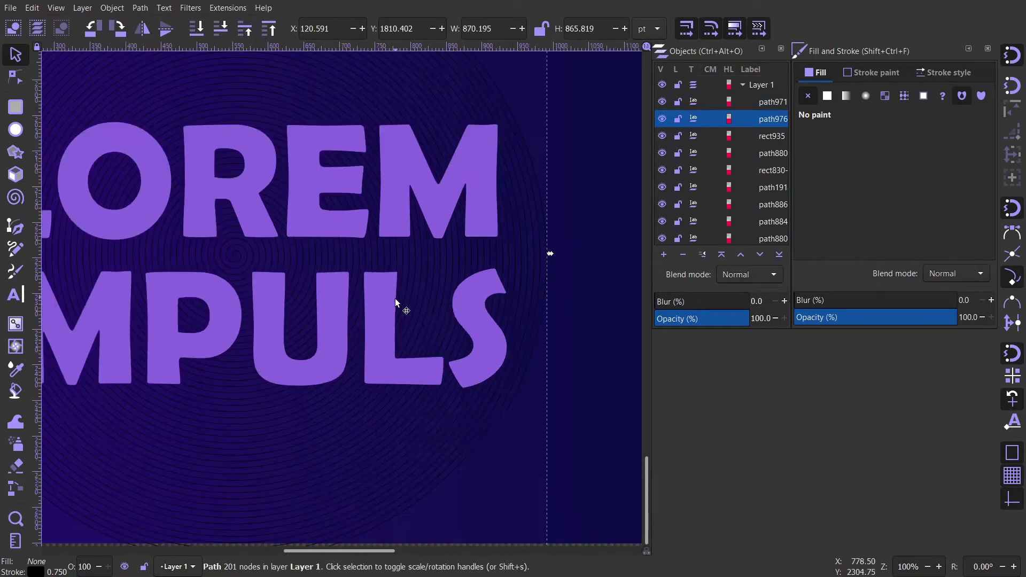
pyautogui.hscroll(-2, 345, 265)
pyautogui.scroll(1, 347, 267)
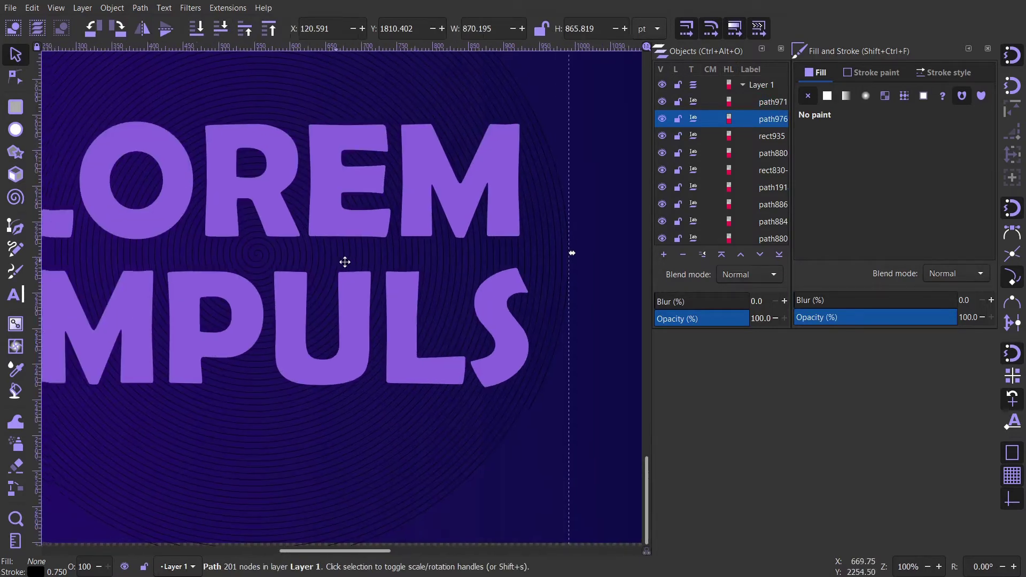
pyautogui.click(354, 235)
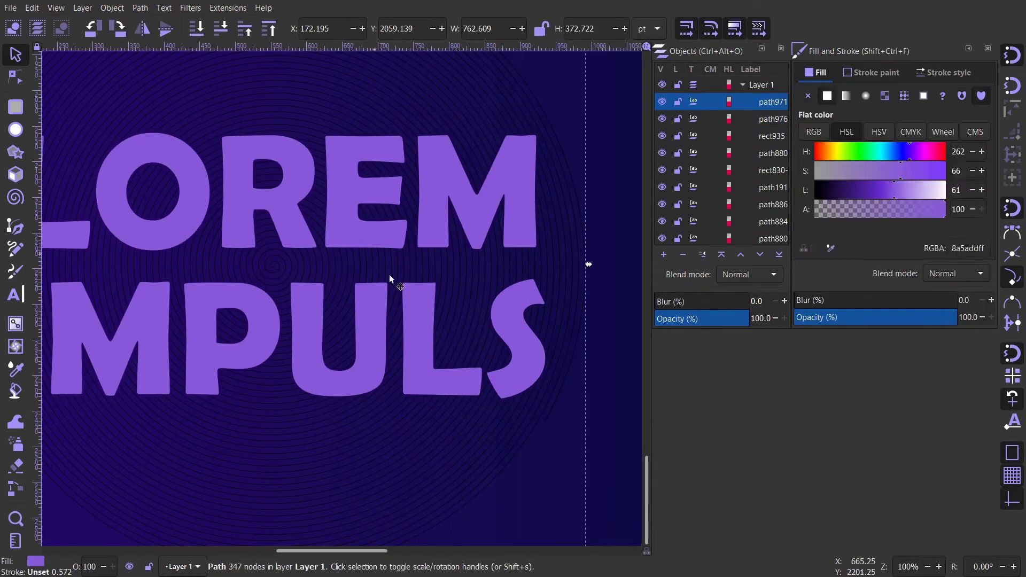
# - Copy the LOREM IMPULS text path to the clipboard and save the document
pyautogui.scroll(-2, 408, 310)
pyautogui.scroll(1, 402, 343)
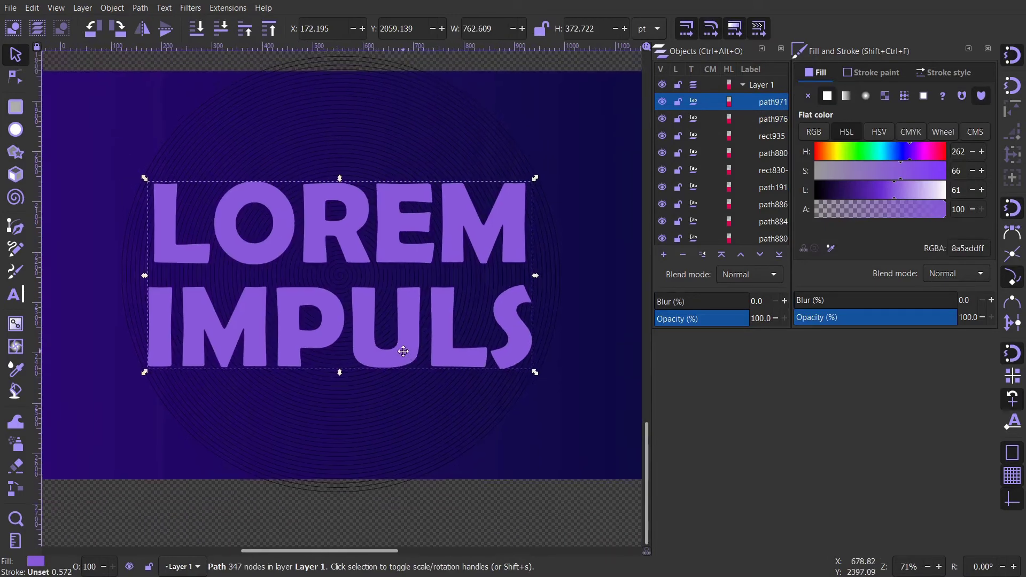
pyautogui.scroll(-1, 446, 339)
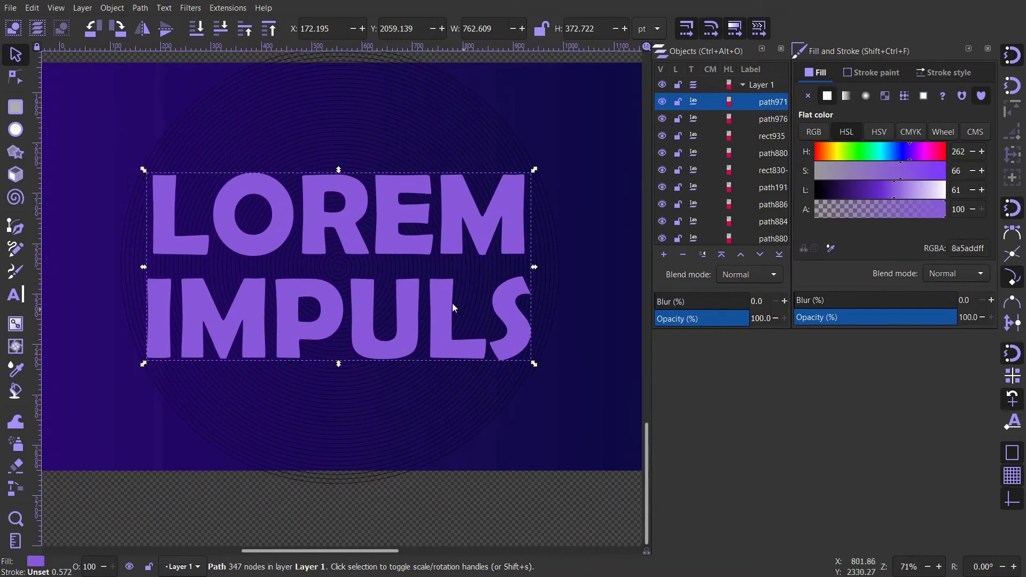
pyautogui.scroll(-2, 451, 330)
pyautogui.rightClick(393, 234)
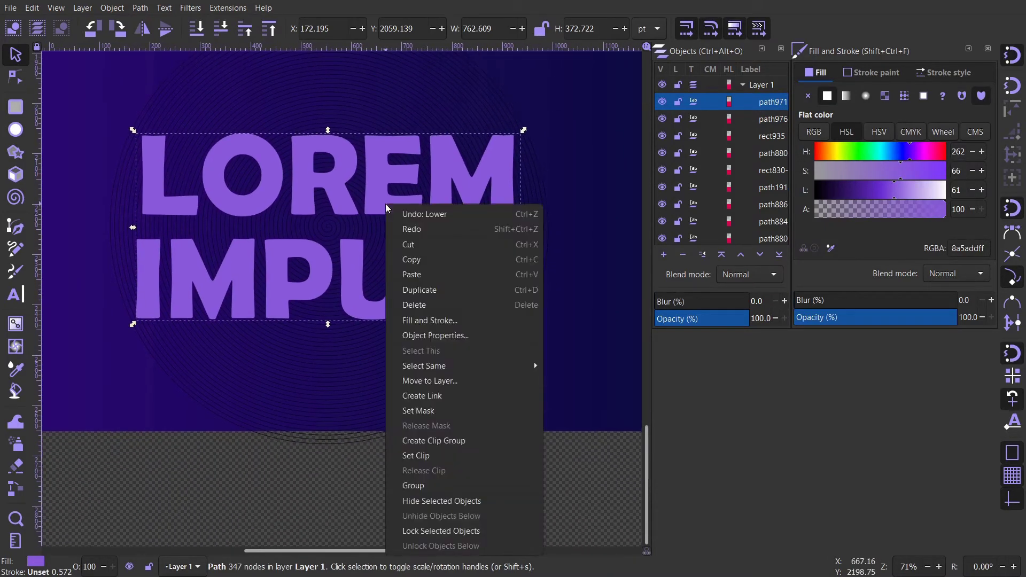
pyautogui.click(427, 260)
pyautogui.hotkey('ctrl', 's')
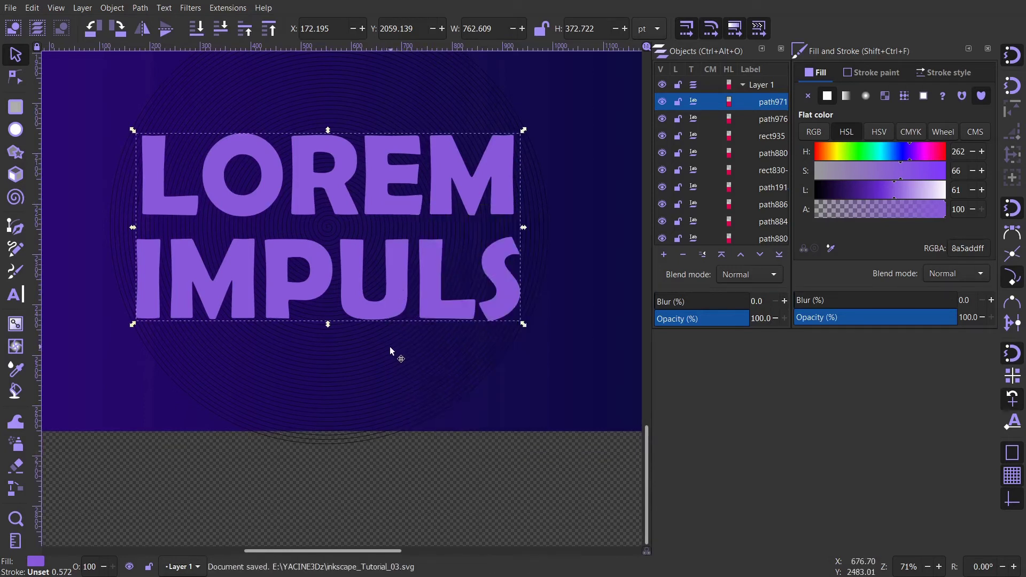
# - Add a Boolean operation live path effect to the spiral path behind the text
pyautogui.click(390, 346)
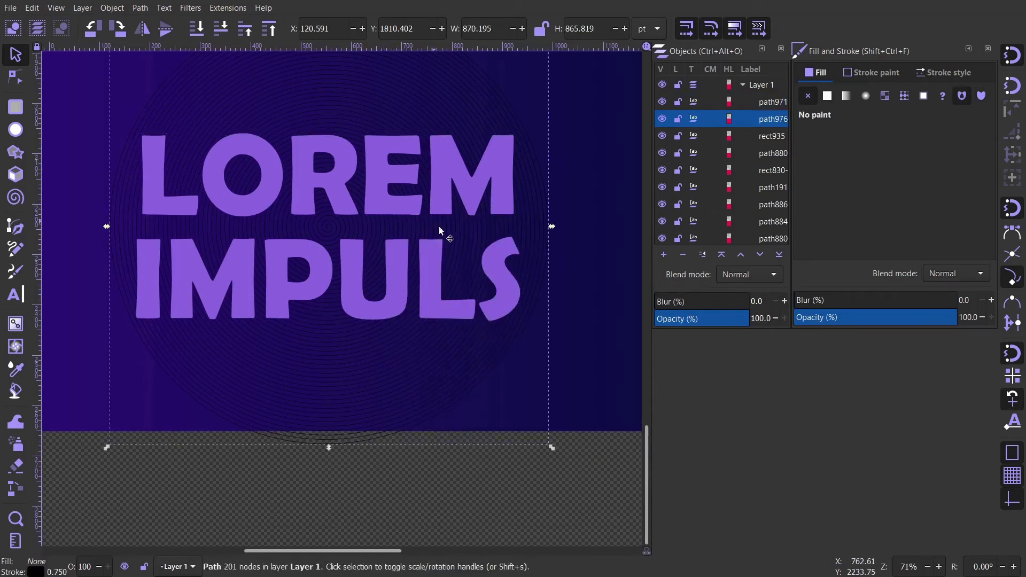
pyautogui.moveTo(441, 258); pyautogui.dragTo(415, 298)
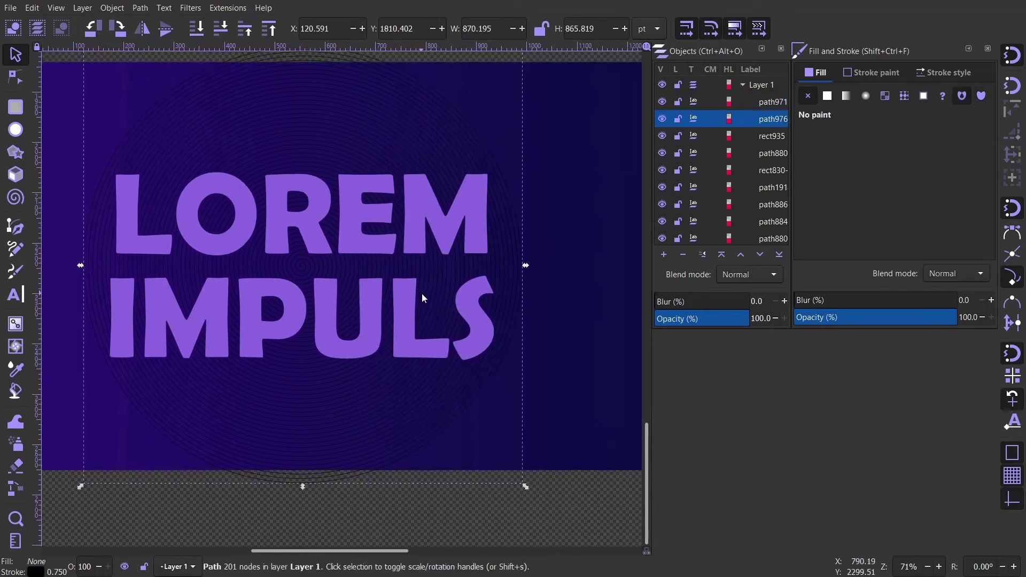
pyautogui.click(140, 8)
pyautogui.click(161, 279)
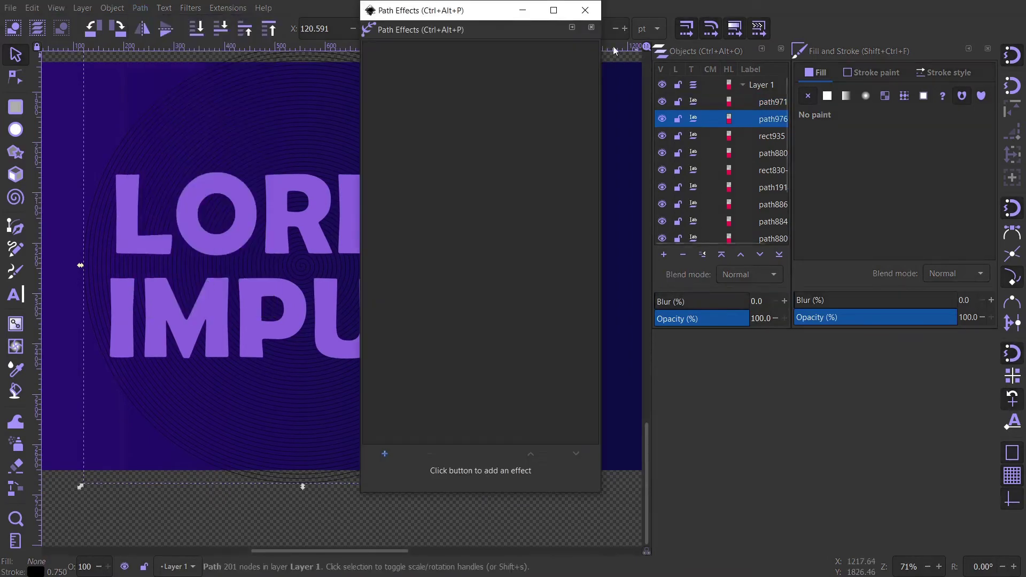
pyautogui.moveTo(491, 12); pyautogui.dragTo(810, 58)
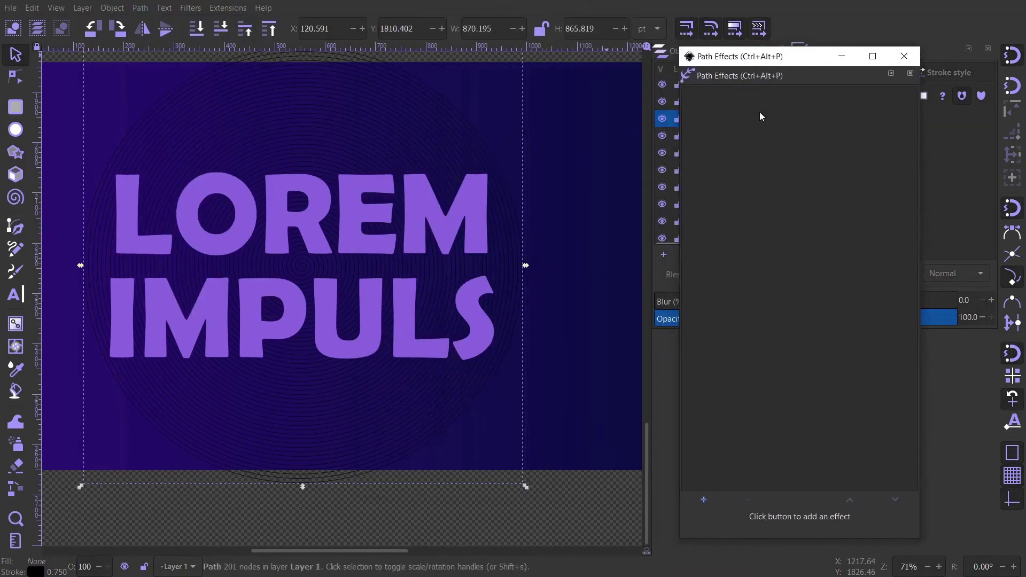
pyautogui.click(703, 500)
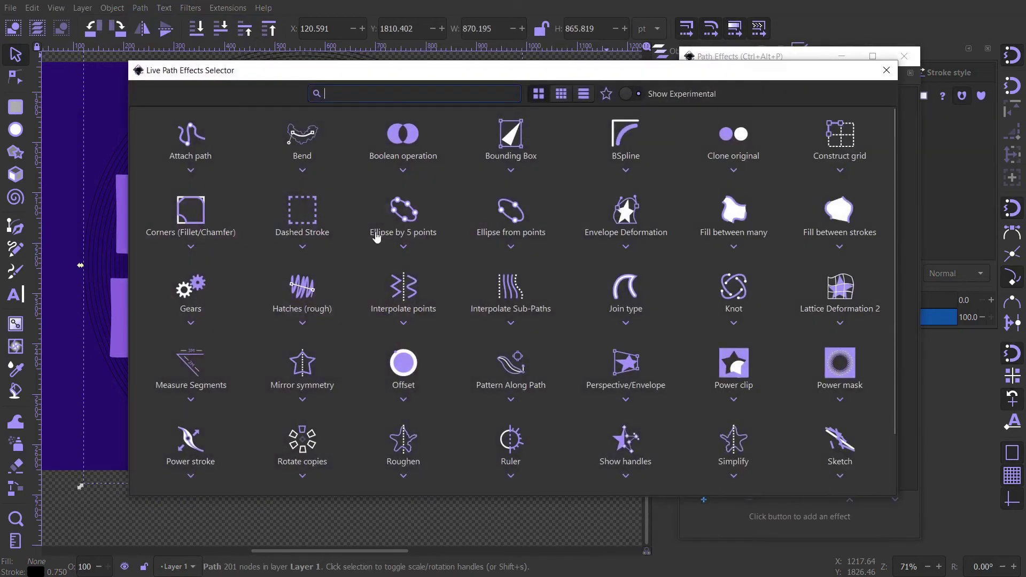
pyautogui.click(404, 150)
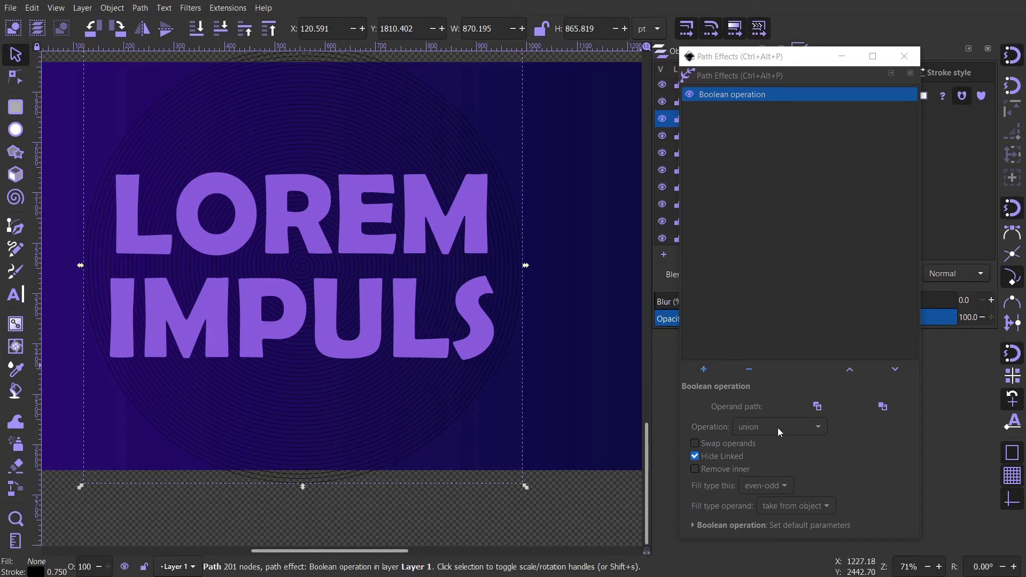
# - Set the Boolean effect to cut inside with swapped operands, link the copied text path as operand, and close the effects dialog
pyautogui.click(793, 430)
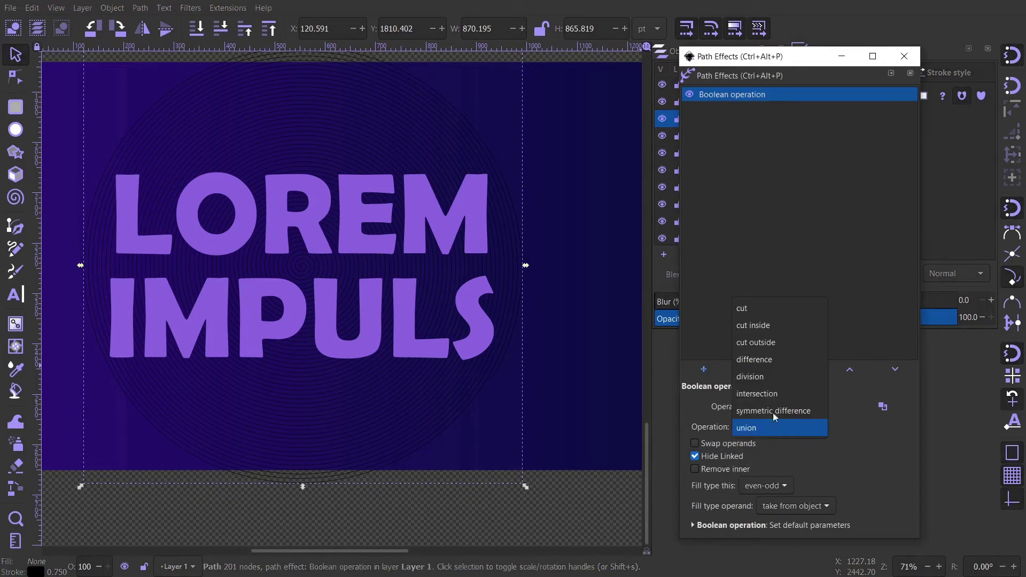
pyautogui.click(775, 326)
pyautogui.click(695, 445)
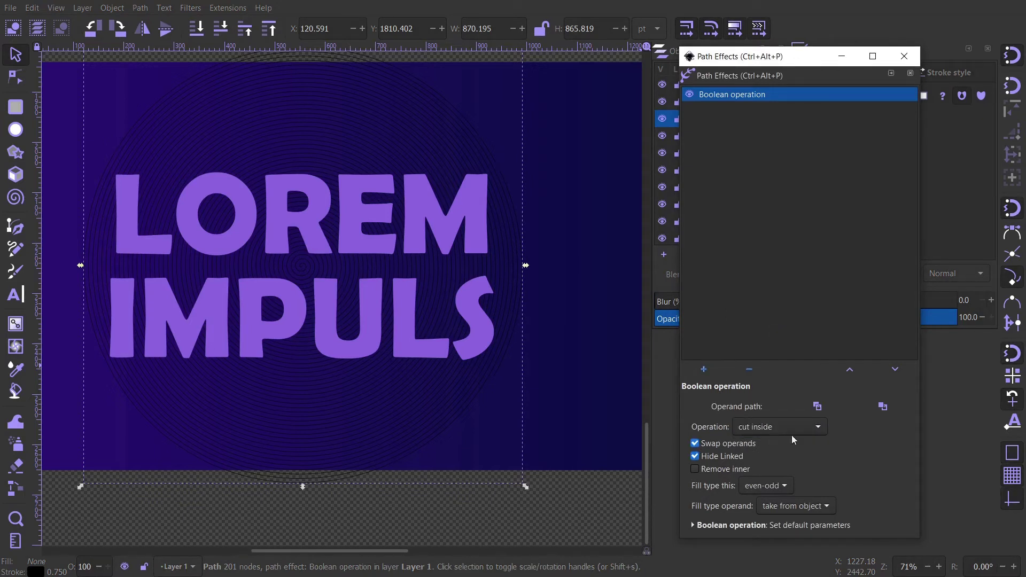
pyautogui.click(817, 407)
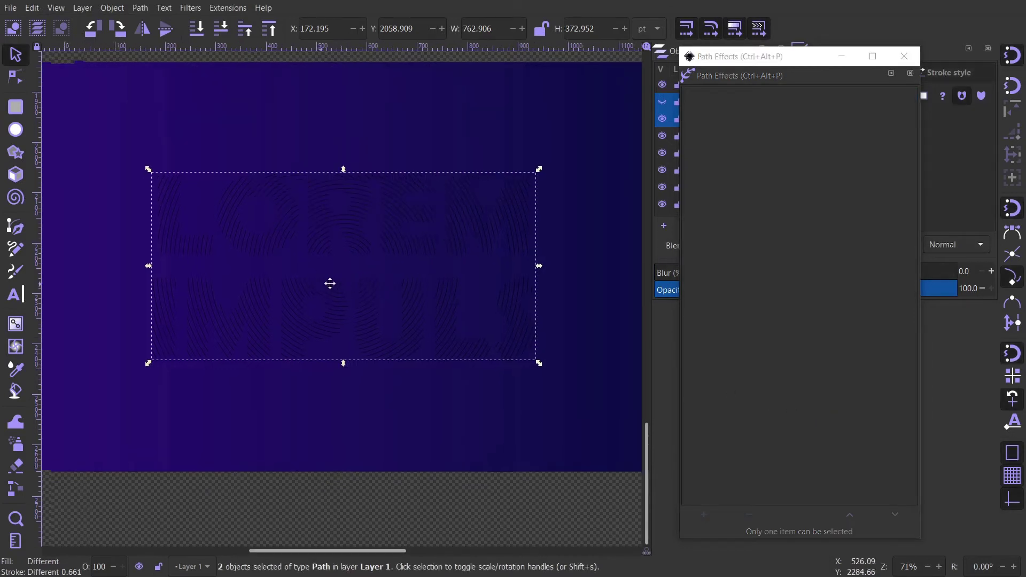
pyautogui.moveTo(330, 283); pyautogui.dragTo(339, 282)
pyautogui.click(789, 61)
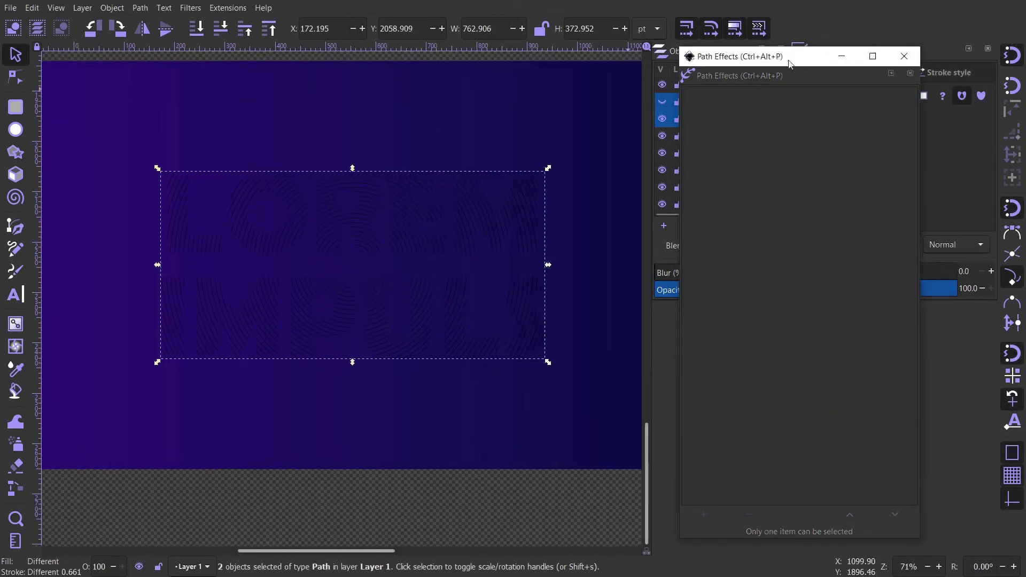
pyautogui.moveTo(789, 64)
pyautogui.mouseDown()
pyautogui.moveTo(677, 275)
pyautogui.moveTo(707, 270)
pyautogui.mouseUp()
pyautogui.click(824, 264)
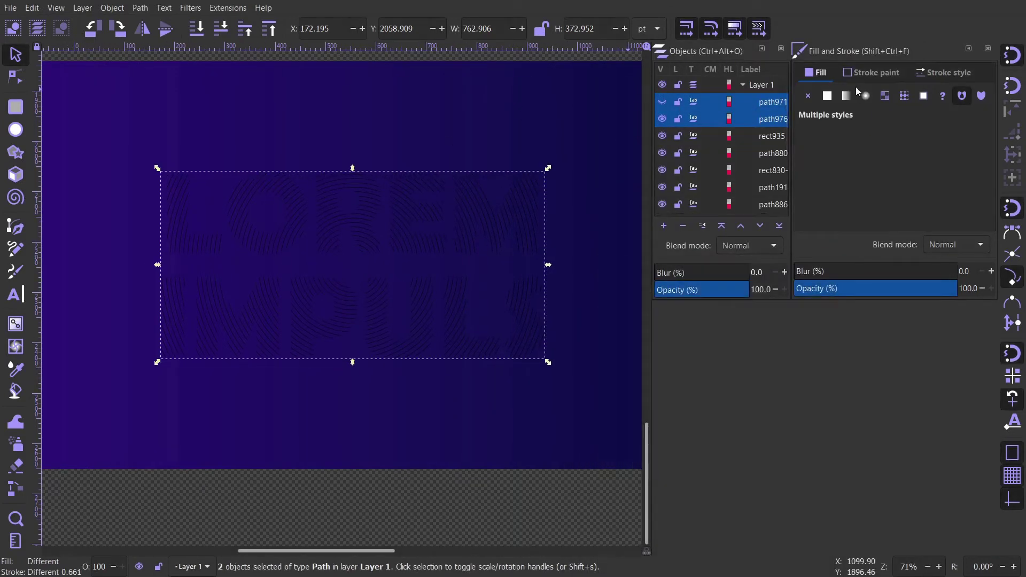
# - Give the cut spiral path a flat blue stroke at hue 215, saturation 64 and lightness 47
pyautogui.click(862, 73)
pyautogui.click(827, 96)
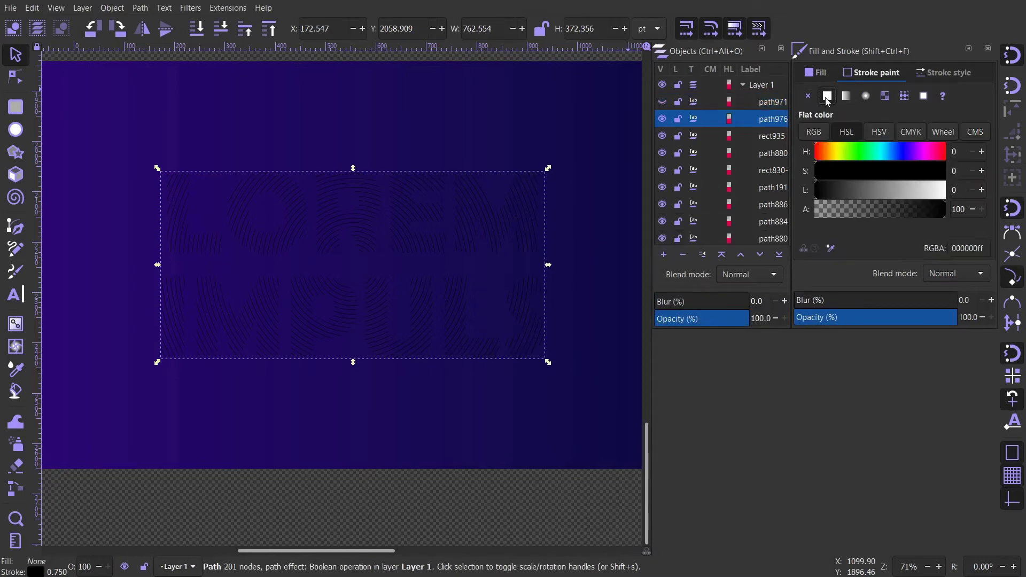
pyautogui.click(868, 189)
pyautogui.click(893, 152)
pyautogui.click(899, 171)
pyautogui.click(876, 190)
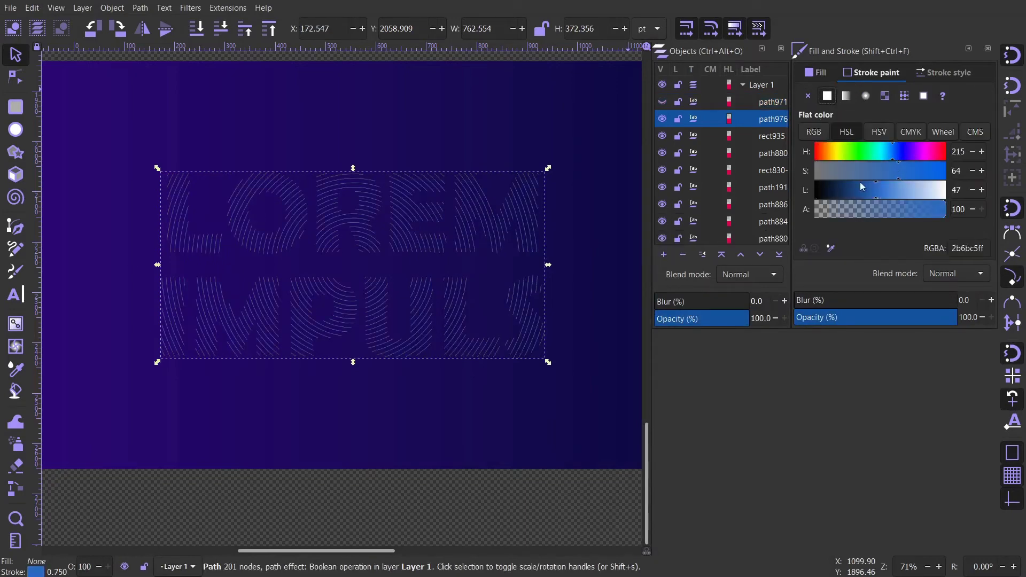
# - Change the spiral path's stroke to a linear gradient and open that gradient for editing
pyautogui.scroll(10, 488, 447)
pyautogui.scroll(-2, 481, 456)
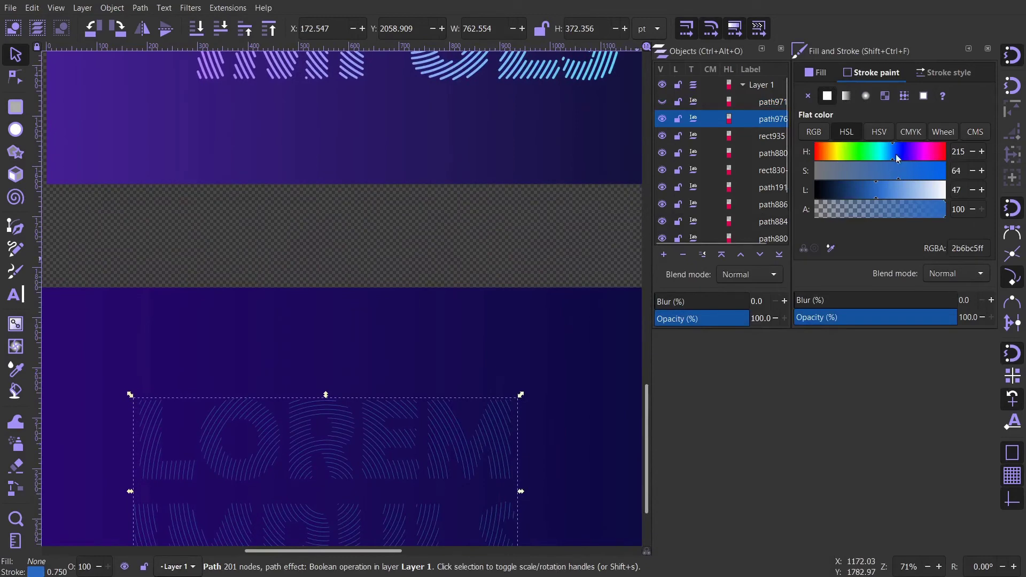
pyautogui.click(847, 95)
pyautogui.scroll(-8, 408, 431)
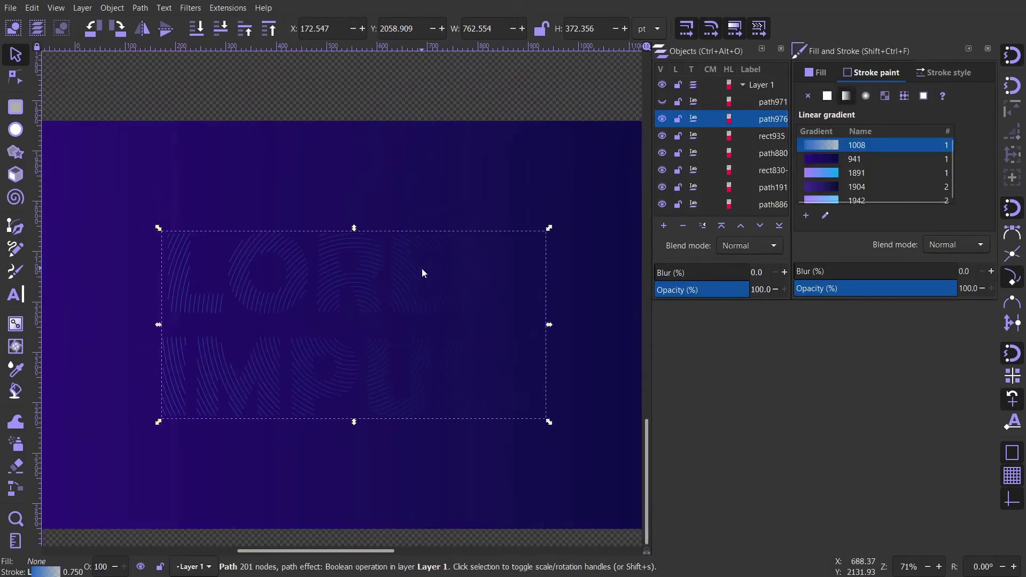
pyautogui.click(829, 216)
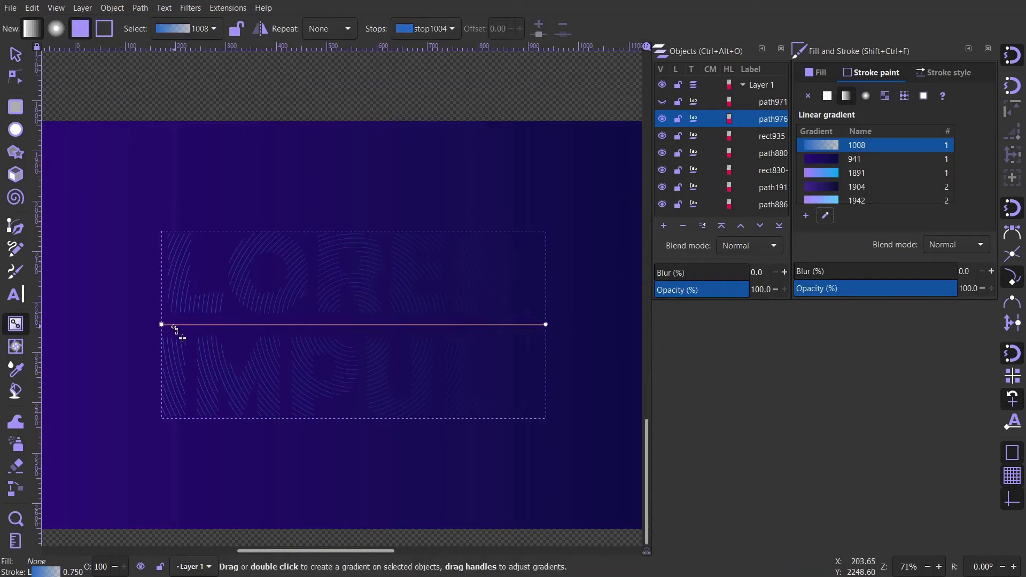
# - Colour the stroke gradient's start stop light purple, with hue 268 and saturation 87
pyautogui.click(161, 324)
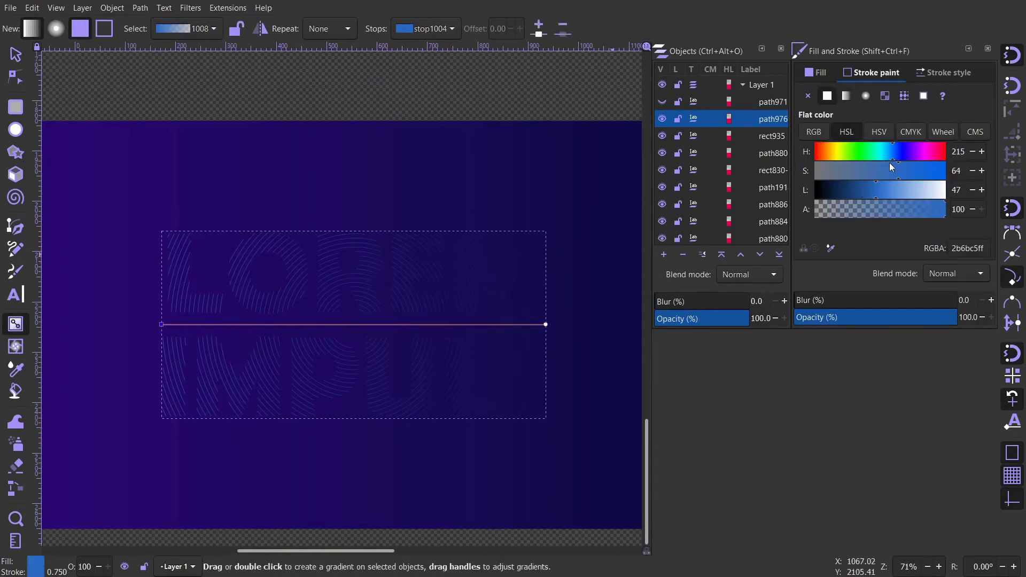
pyautogui.moveTo(912, 160)
pyautogui.mouseDown()
pyautogui.moveTo(921, 156)
pyautogui.moveTo(914, 171)
pyautogui.moveTo(926, 169)
pyautogui.mouseUp()
pyautogui.click(905, 188)
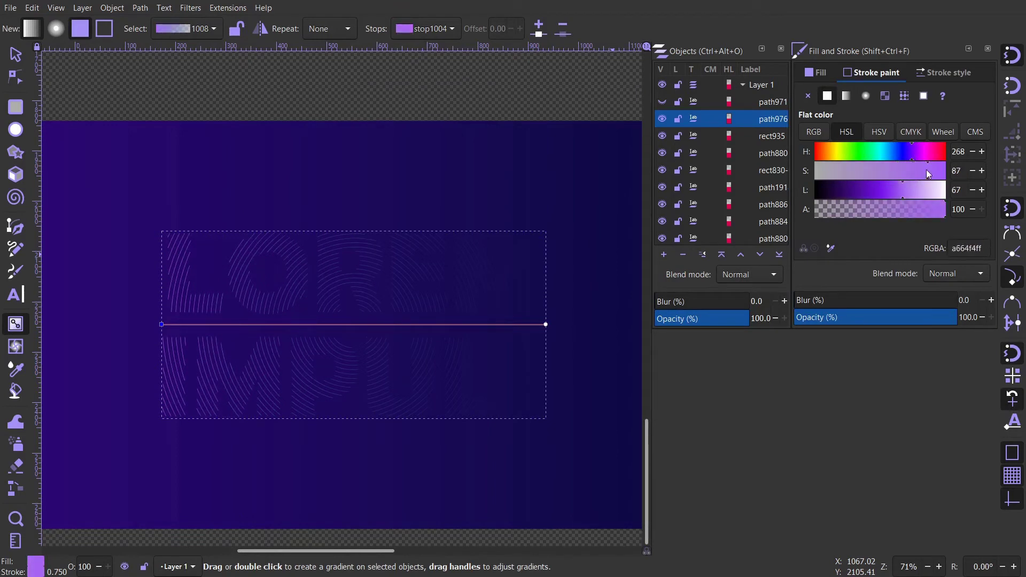
pyautogui.click(920, 191)
# - Make the stroke gradient's end stop fully opaque blue at hue 236, saturation 95 and lightness 72
pyautogui.click(546, 325)
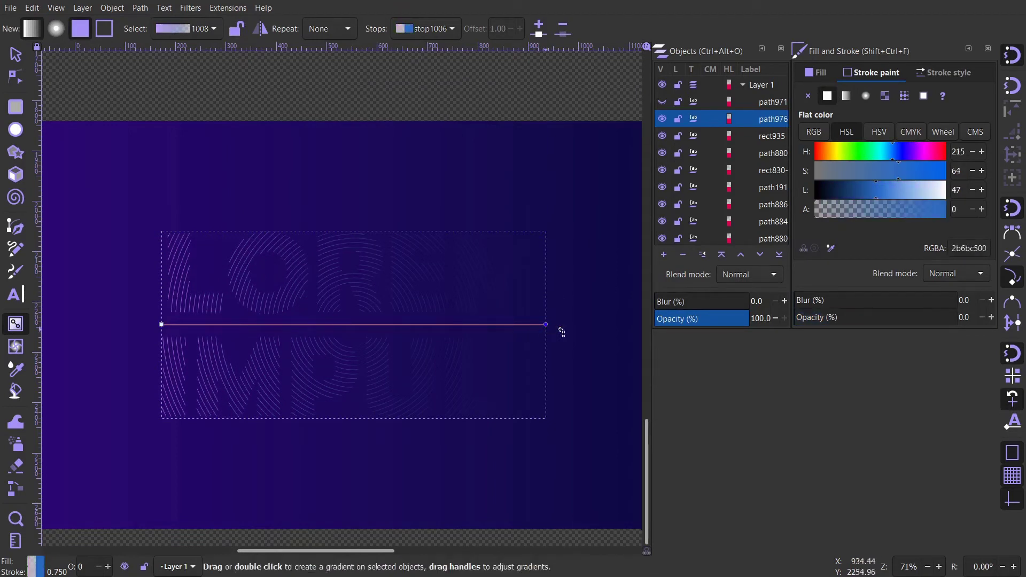
pyautogui.click(907, 191)
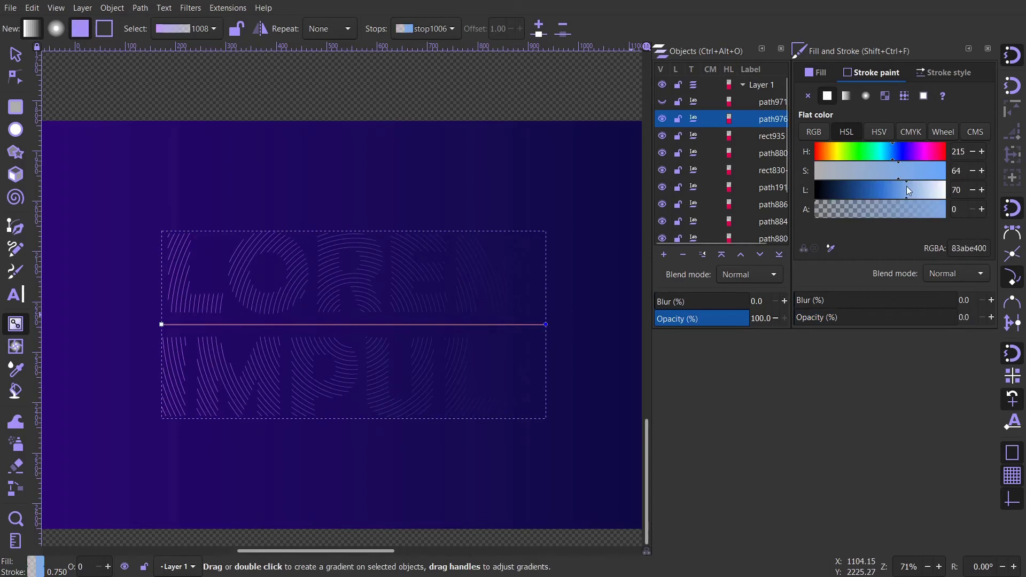
pyautogui.click(943, 209)
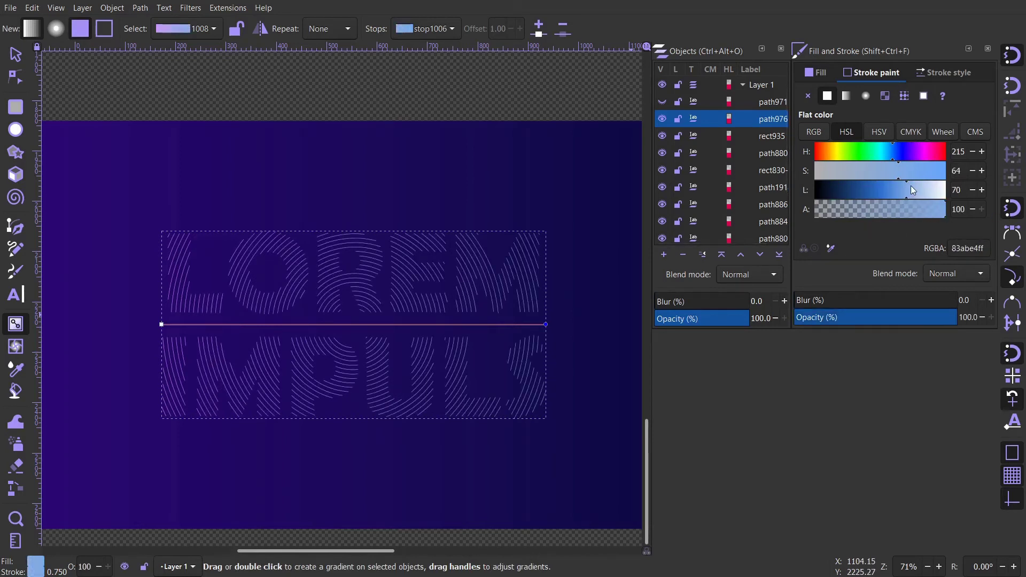
pyautogui.click(932, 171)
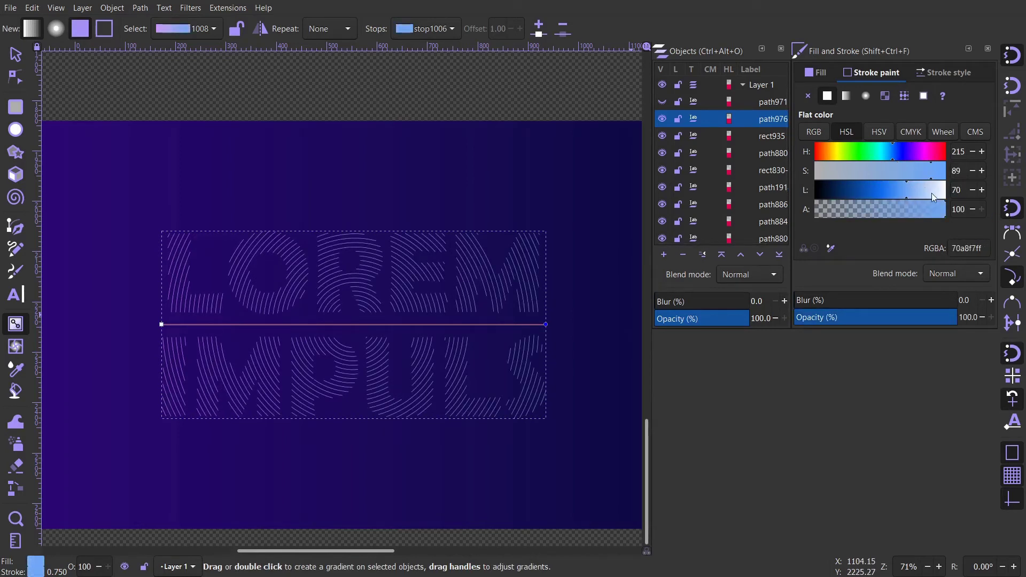
pyautogui.click(901, 154)
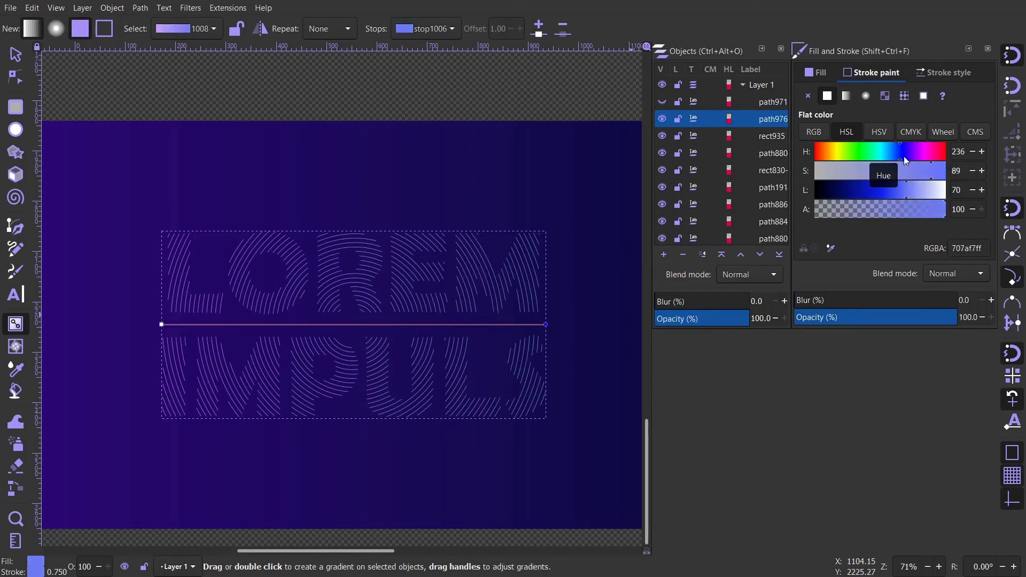
pyautogui.click(922, 193)
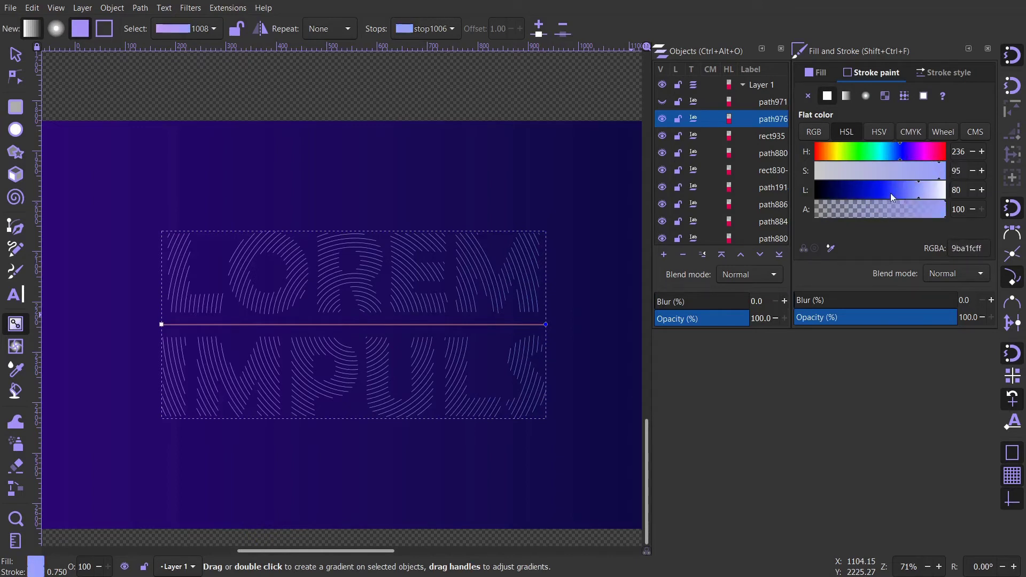
pyautogui.click(910, 187)
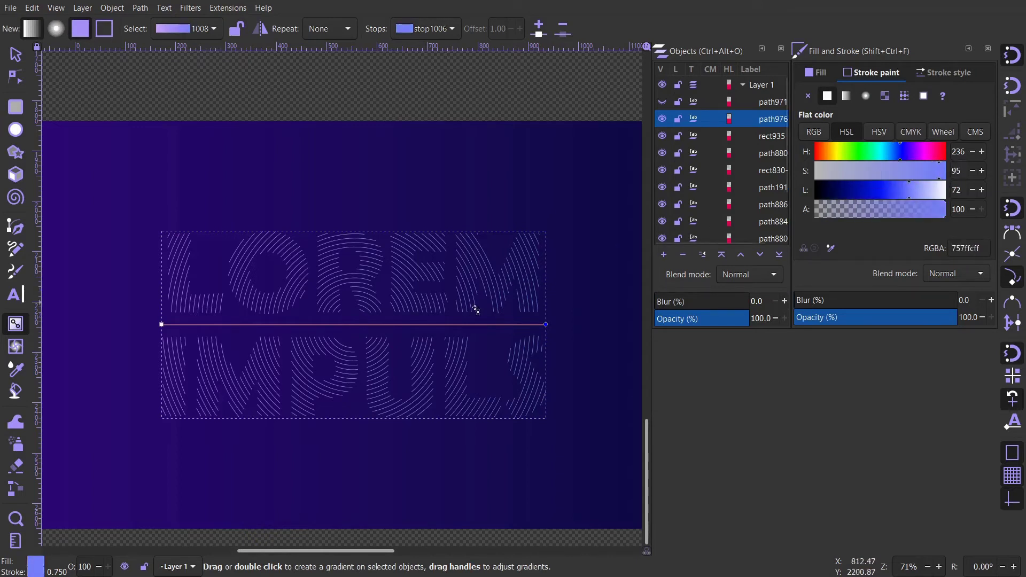
# - Set the stroke width of the striped lettering to 5 pt
pyautogui.click(944, 73)
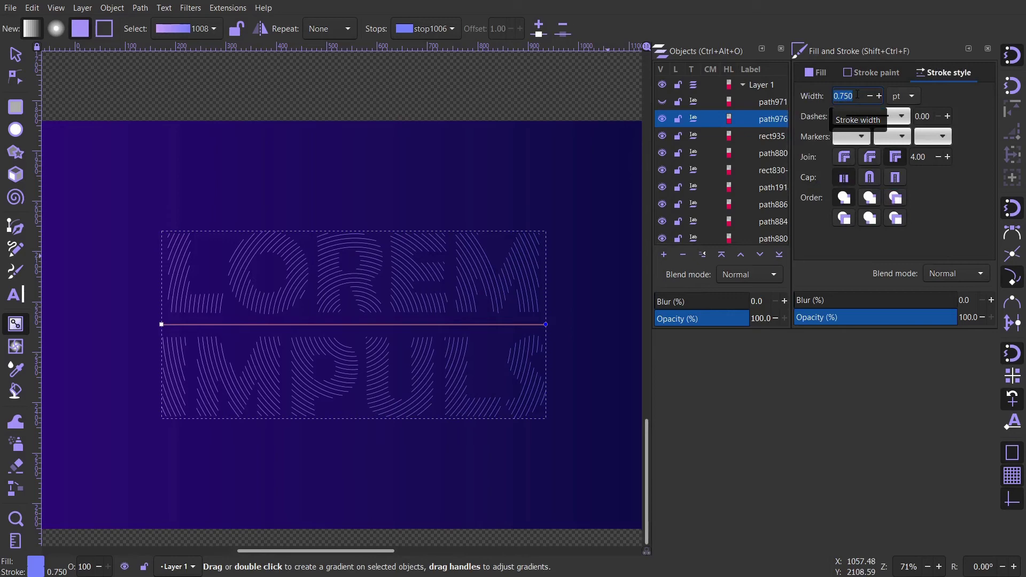
pyautogui.write('5')
pyautogui.press('Return')
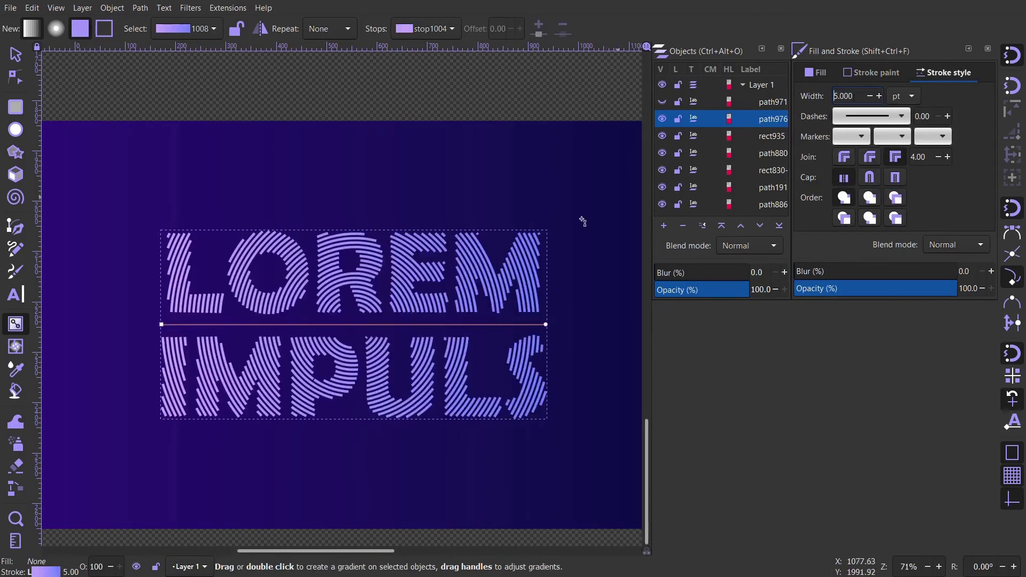
# - Give the stripes of the lettering round stroke caps
pyautogui.scroll(2, 516, 286)
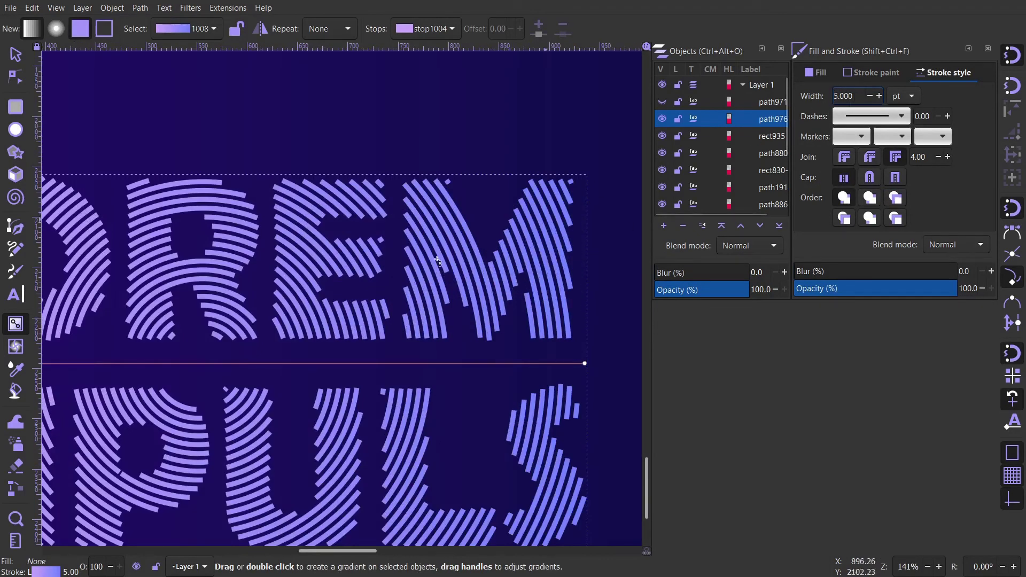
pyautogui.moveTo(311, 372); pyautogui.dragTo(398, 240)
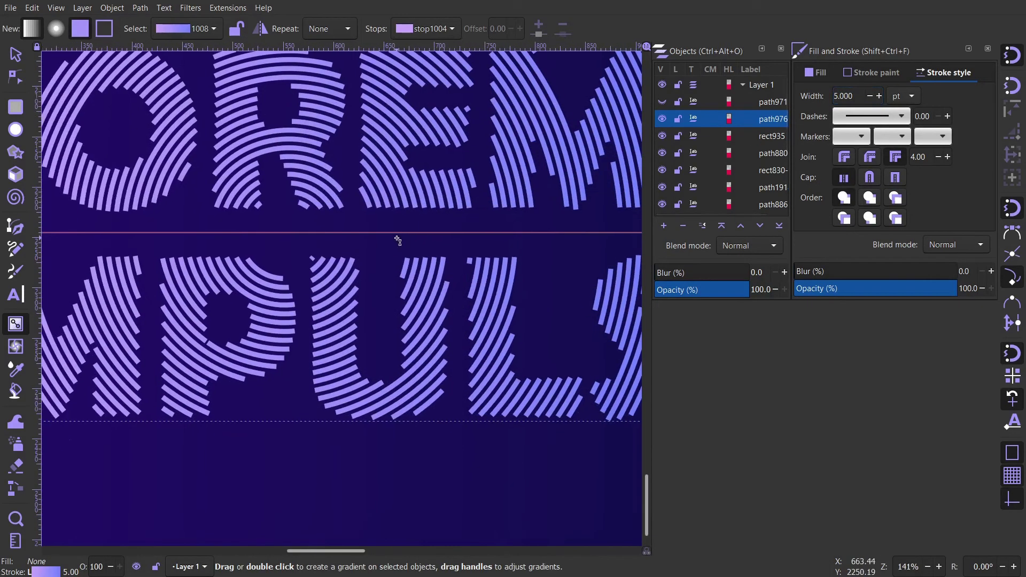
pyautogui.click(872, 180)
pyautogui.scroll(1, 483, 297)
pyautogui.hscroll(2, 482, 297)
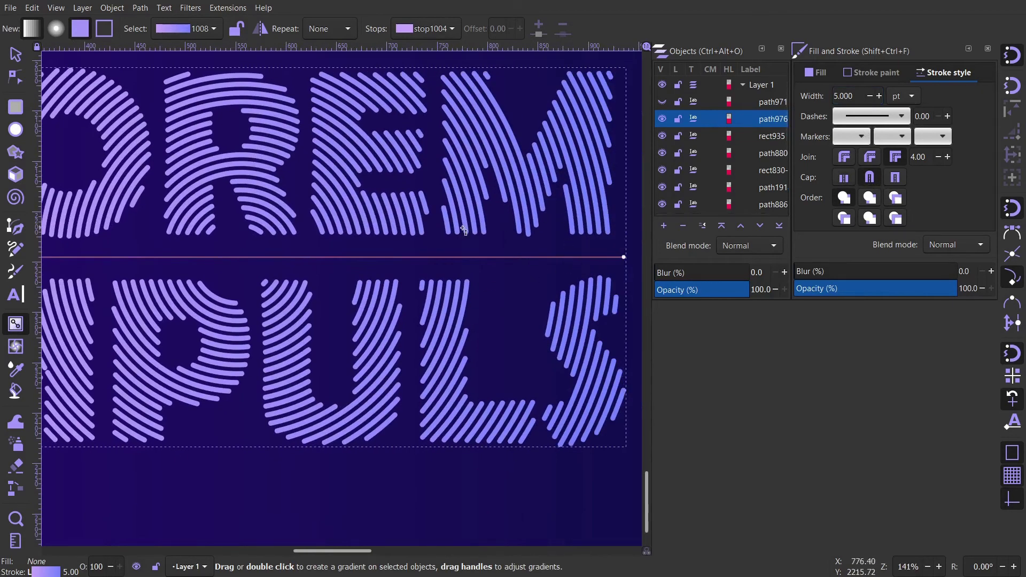
pyautogui.scroll(-2, 464, 230)
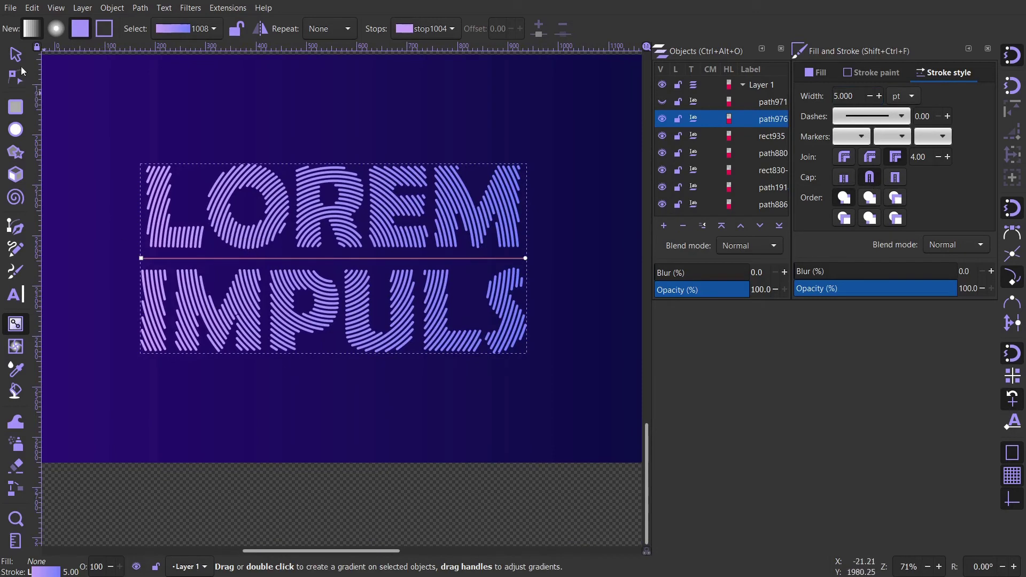
# - Deselect the finished striped lettering and view it without gradient handles on the dark-blue background
pyautogui.click(16, 56)
pyautogui.click(407, 475)
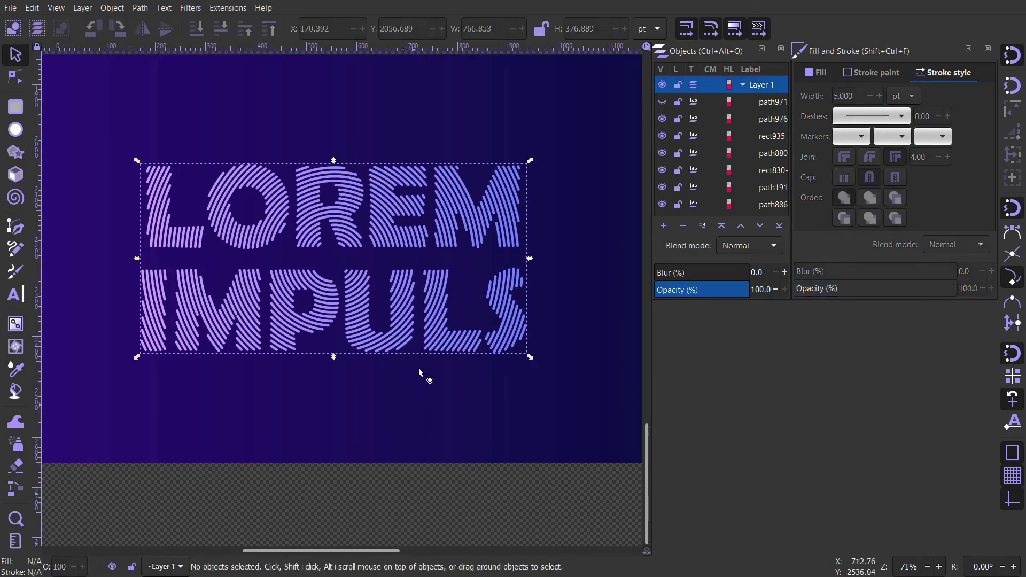
pyautogui.scroll(-2, 470, 353)
pyautogui.moveTo(470, 353); pyautogui.dragTo(434, 368)
pyautogui.scroll(1, 434, 368)
# - Select the purple-to-light-blue LOREM IMPULS lettering and examine its stripes and the path operations available for it
pyautogui.click(424, 272)
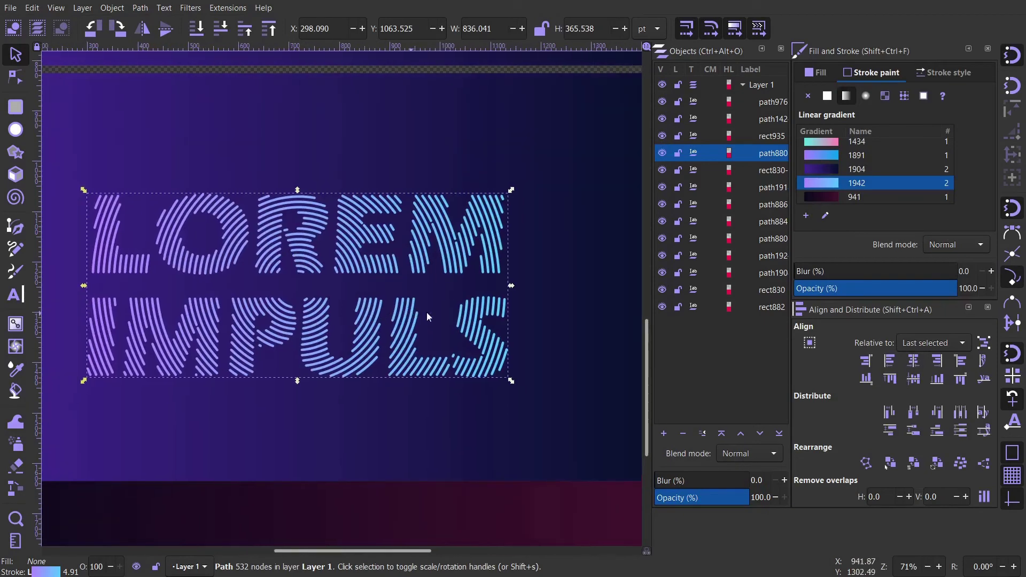
pyautogui.moveTo(472, 304); pyautogui.dragTo(398, 320)
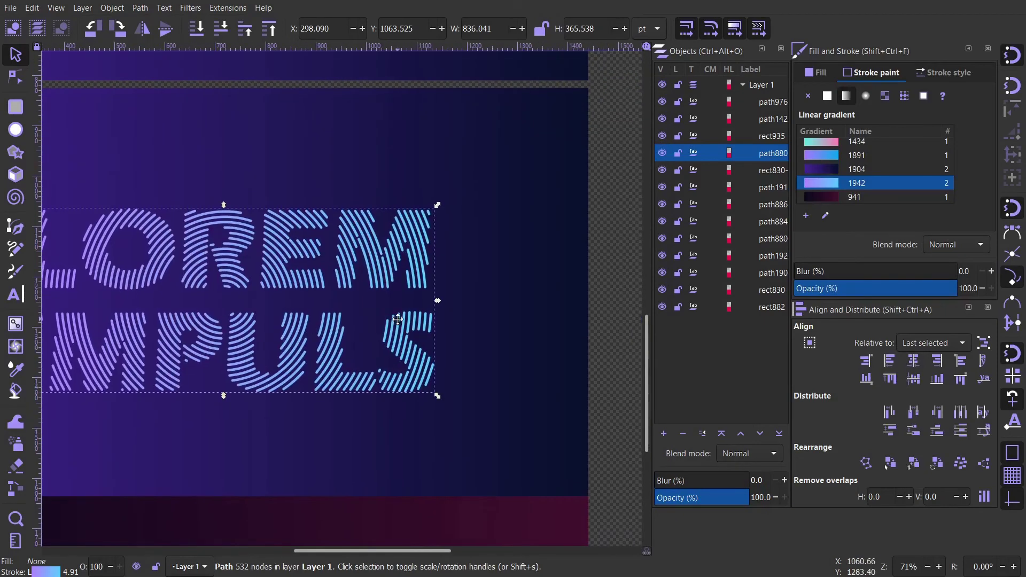
pyautogui.click(619, 254)
pyautogui.click(400, 238)
pyautogui.moveTo(278, 314); pyautogui.dragTo(366, 287)
pyautogui.click(141, 8)
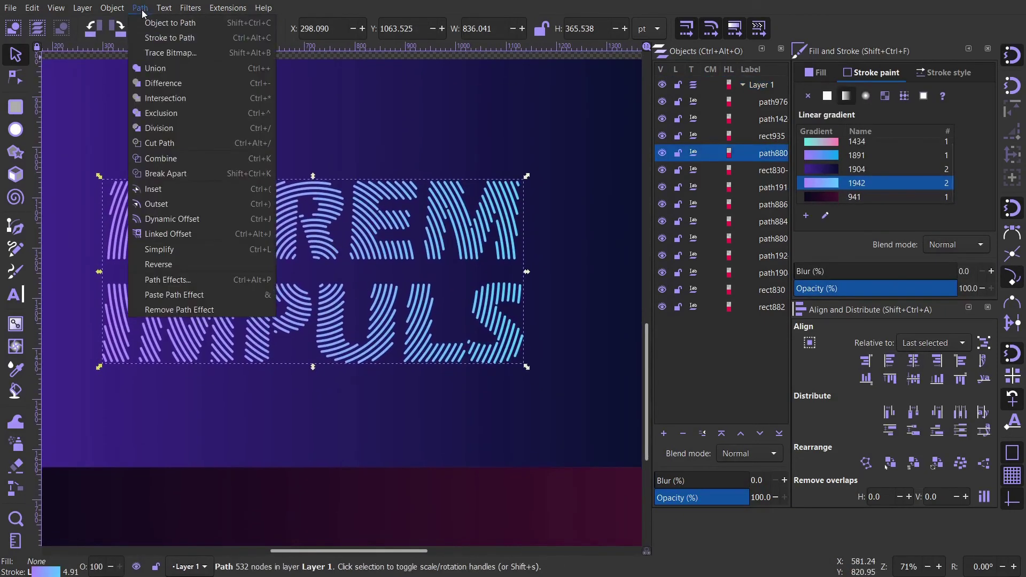
pyautogui.click(216, 160)
pyautogui.moveTo(357, 261); pyautogui.dragTo(379, 285)
pyautogui.scroll(-1, 381, 227)
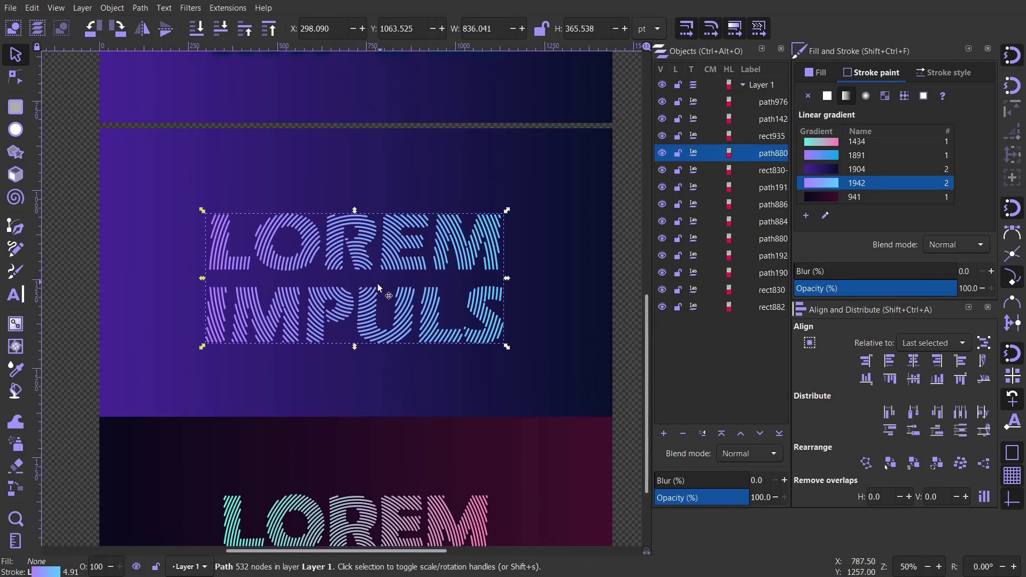
pyautogui.scroll(-1, 369, 305)
pyautogui.moveTo(360, 320); pyautogui.dragTo(355, 166)
# - Deselect everything and examine the teal-to-pink LOREM IMPULS variant on the dark red background up close
pyautogui.click(162, 251)
pyautogui.scroll(1, 369, 277)
pyautogui.moveTo(372, 295); pyautogui.dragTo(331, 208)
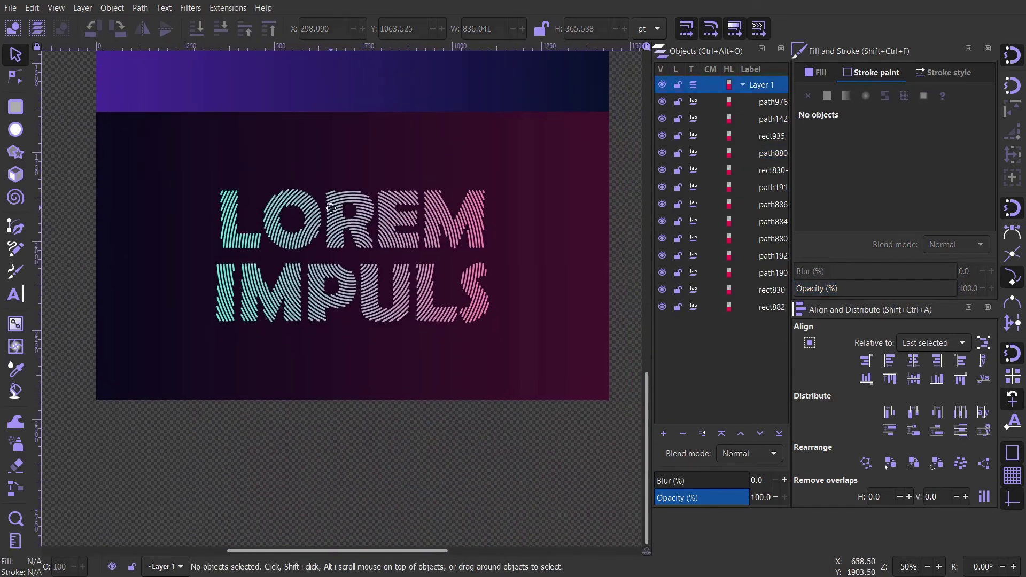
pyautogui.keyDown('ctrl'); pyautogui.scroll(3, 349, 245); pyautogui.keyUp('ctrl')
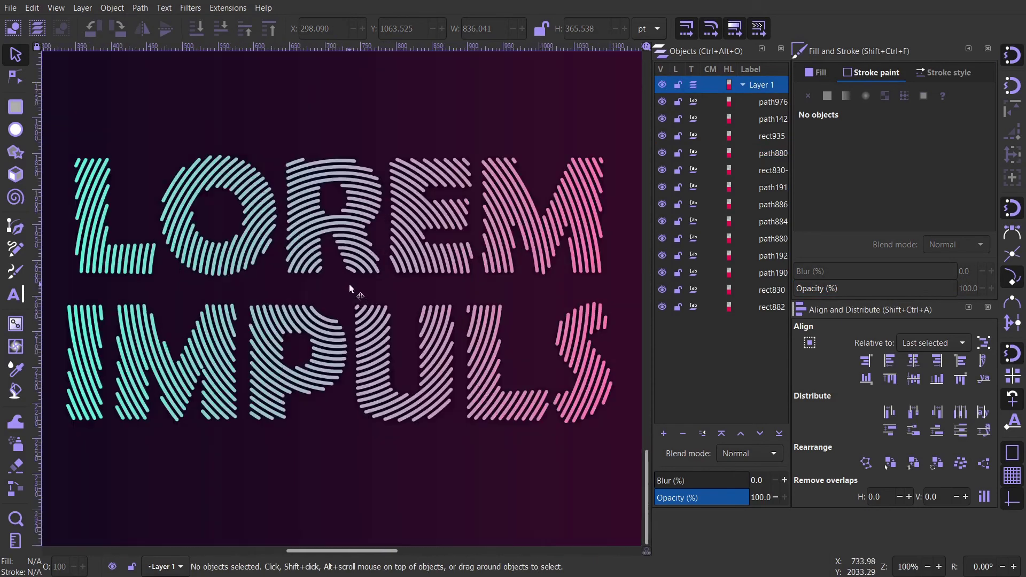
pyautogui.keyDown('ctrl'); pyautogui.scroll(1, 341, 284); pyautogui.keyUp('ctrl')
pyautogui.moveTo(376, 285); pyautogui.dragTo(421, 297)
pyautogui.keyDown('ctrl'); pyautogui.scroll(-1, 421, 296); pyautogui.keyUp('ctrl')
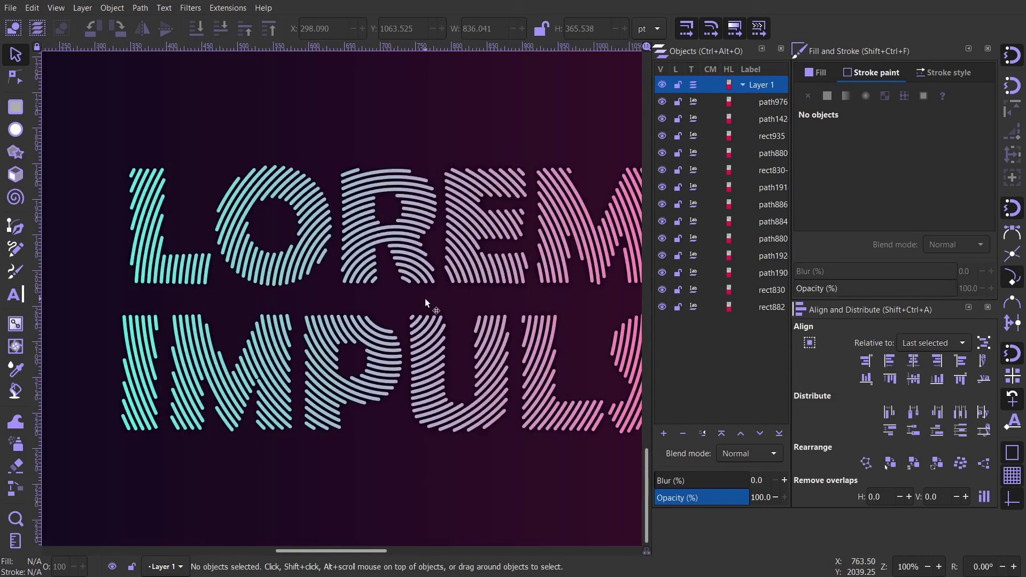
# - Hide the dialogs and view the teal-to-pink lettering full screen, centred on the canvas
pyautogui.press('F12')
pyautogui.press('F11')
pyautogui.press('Delete')
pyautogui.moveTo(557, 314); pyautogui.dragTo(668, 318)
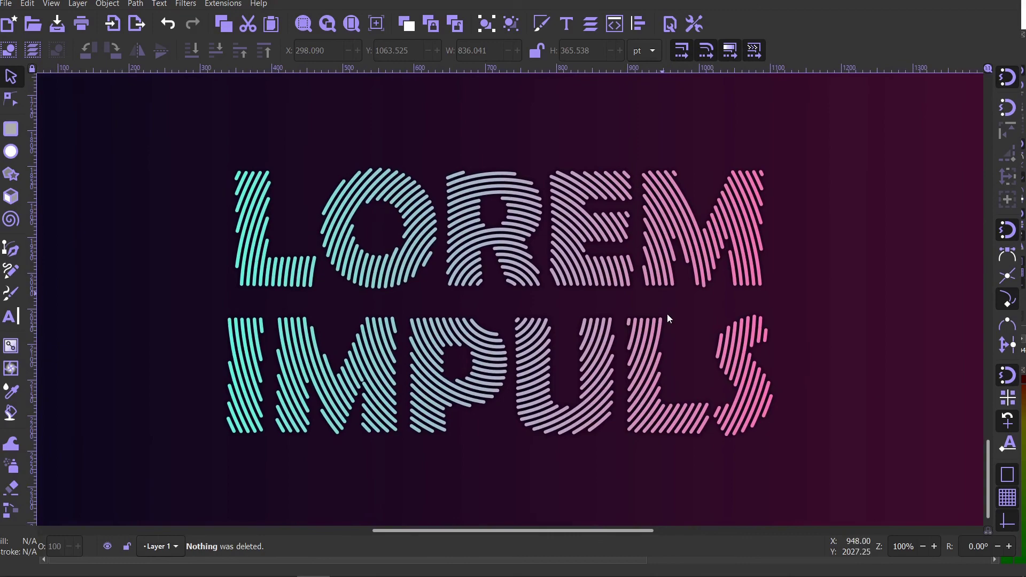